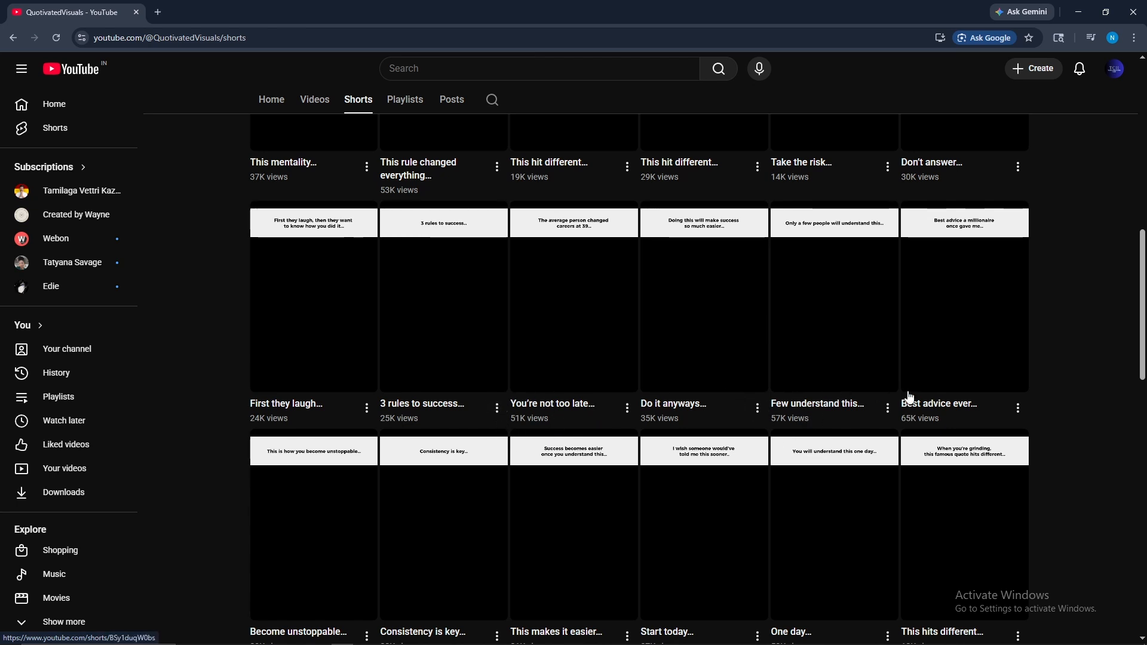
Browse the QuotivatedVisuals channel's Shorts to examine their title banners, layout and view counts.
scroll(907, 413, "down", 2)
scroll(909, 414, "up", 2)
scroll(932, 414, "up", 1)
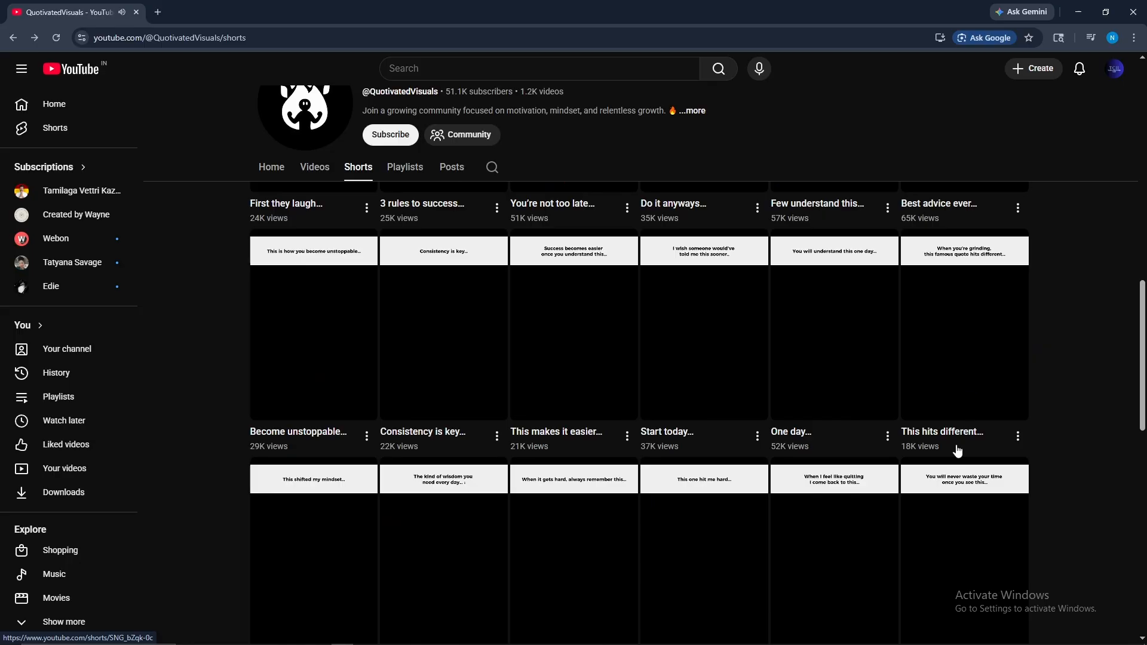
scroll(955, 454, "down", 2)
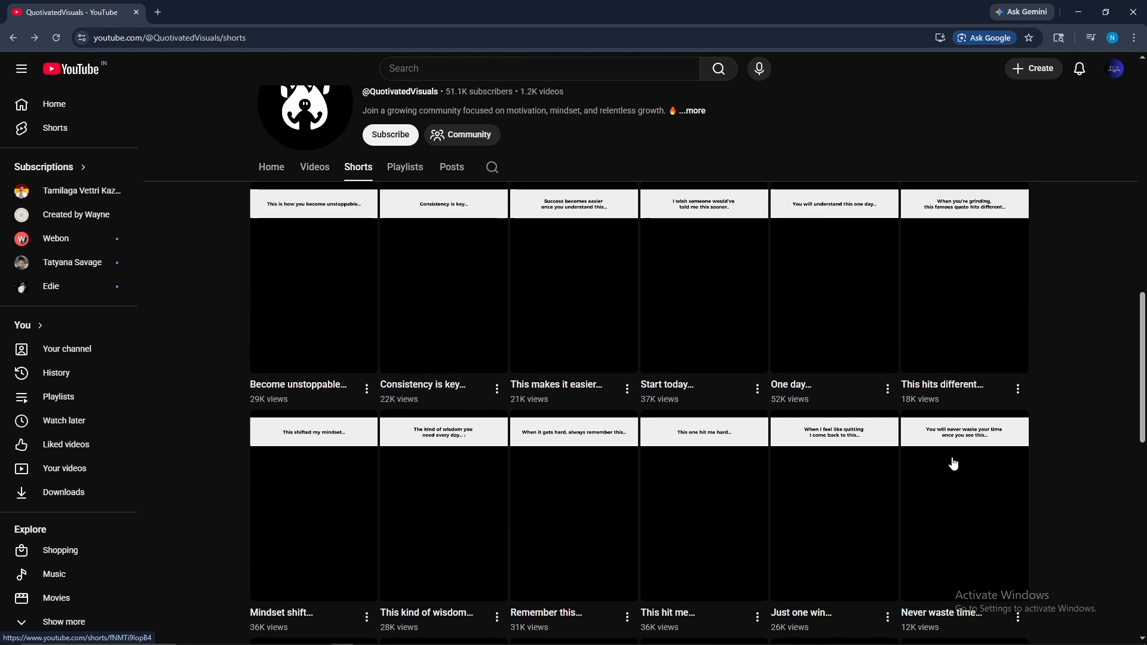
scroll(954, 464, "up", 5)
left_click(957, 386)
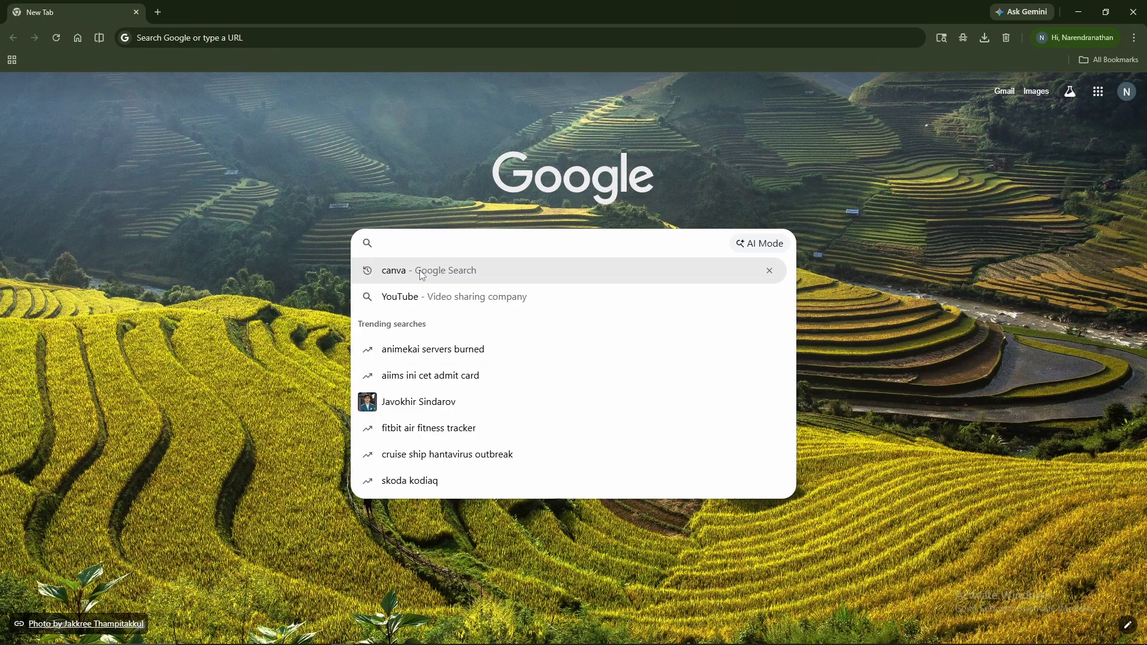
Open Canva through a web search for "canva" and create a new YouTube Shorts design.
left_click(423, 274)
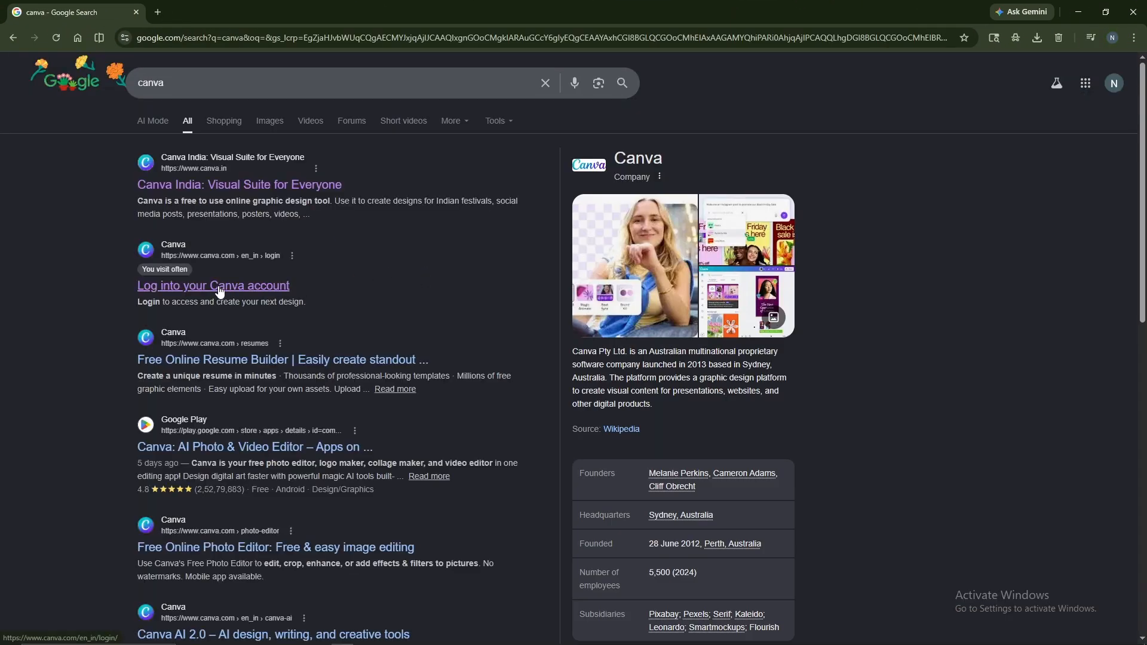
left_click(220, 287)
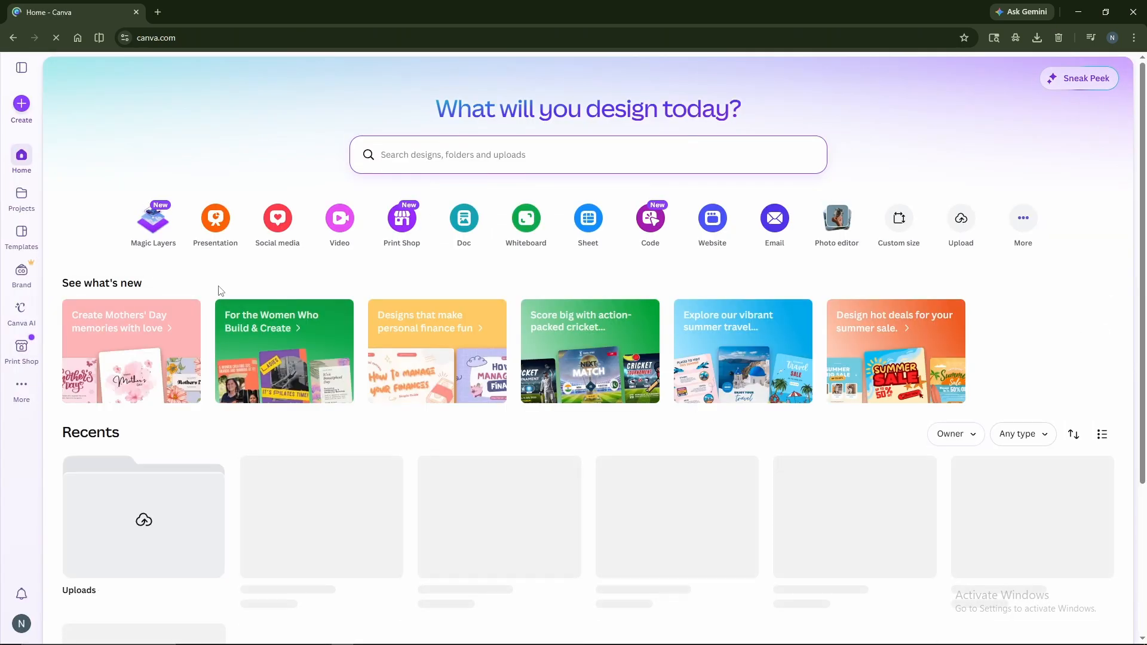
left_click(22, 105)
type("youtu")
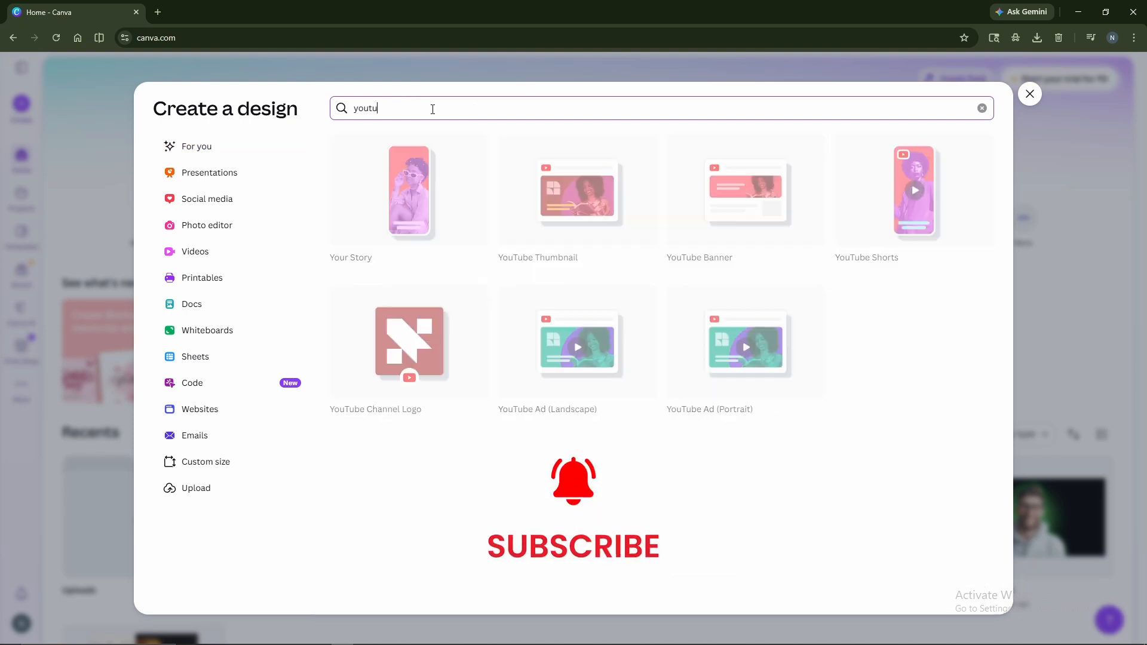
type("bes shorts")
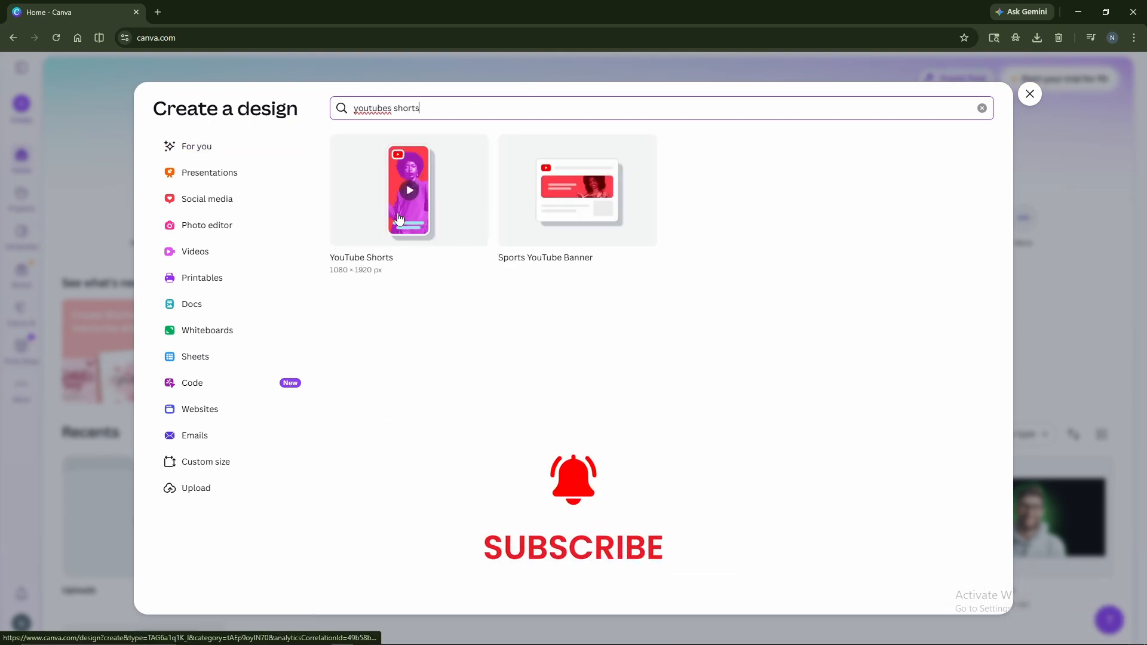
left_click(412, 226)
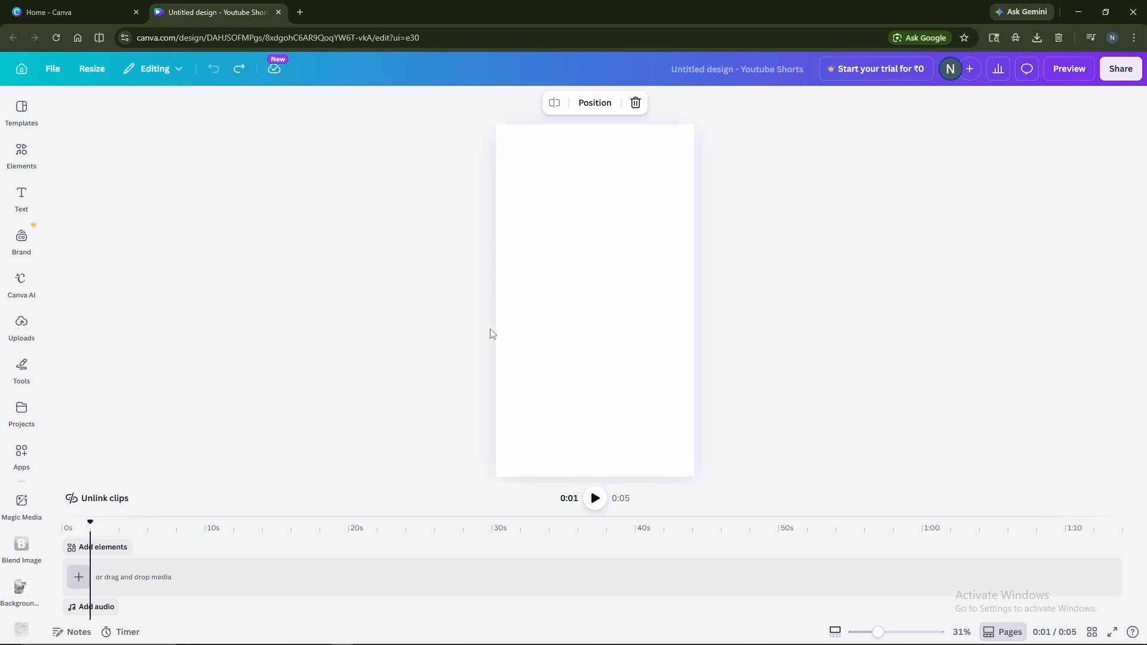
Add a blank clip to the timeline and extend its duration to 9.0 s.
left_click(79, 569)
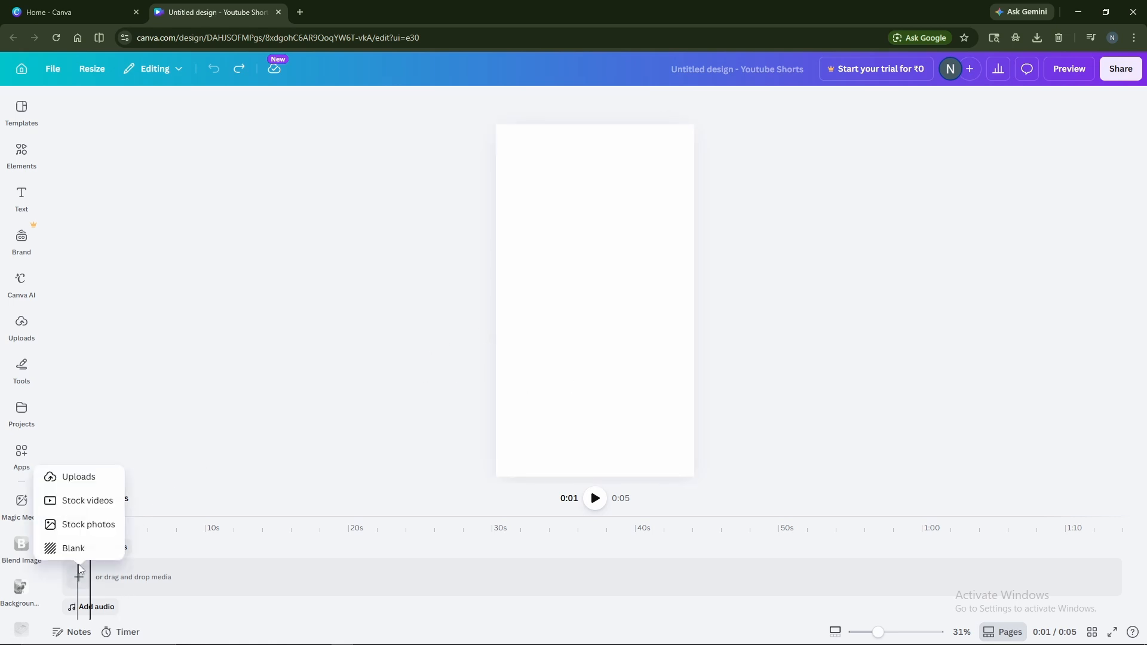
left_click(81, 550)
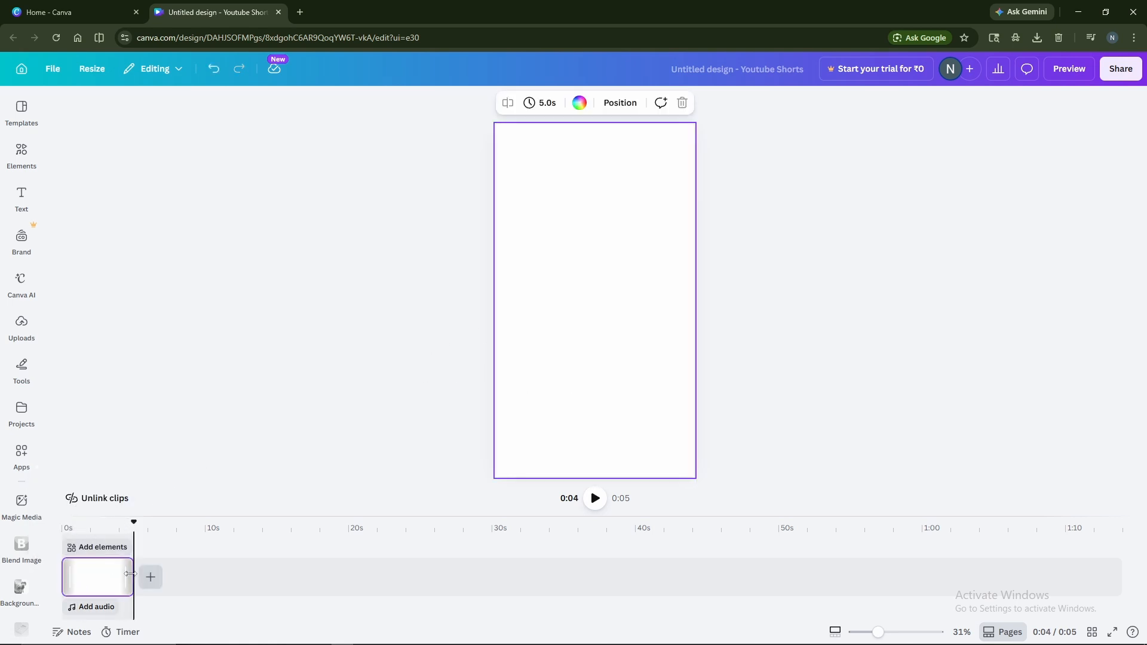
left_click_drag(134, 574, 191, 584)
left_click(217, 451)
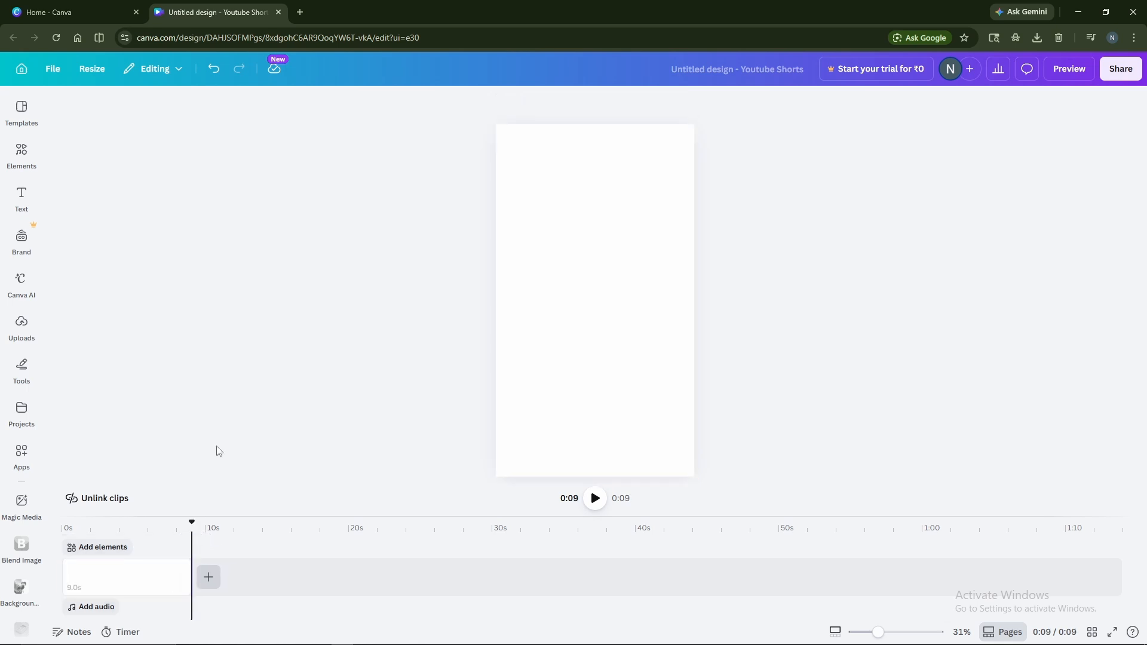
Set the blank clip's background color to black.
left_click(134, 584)
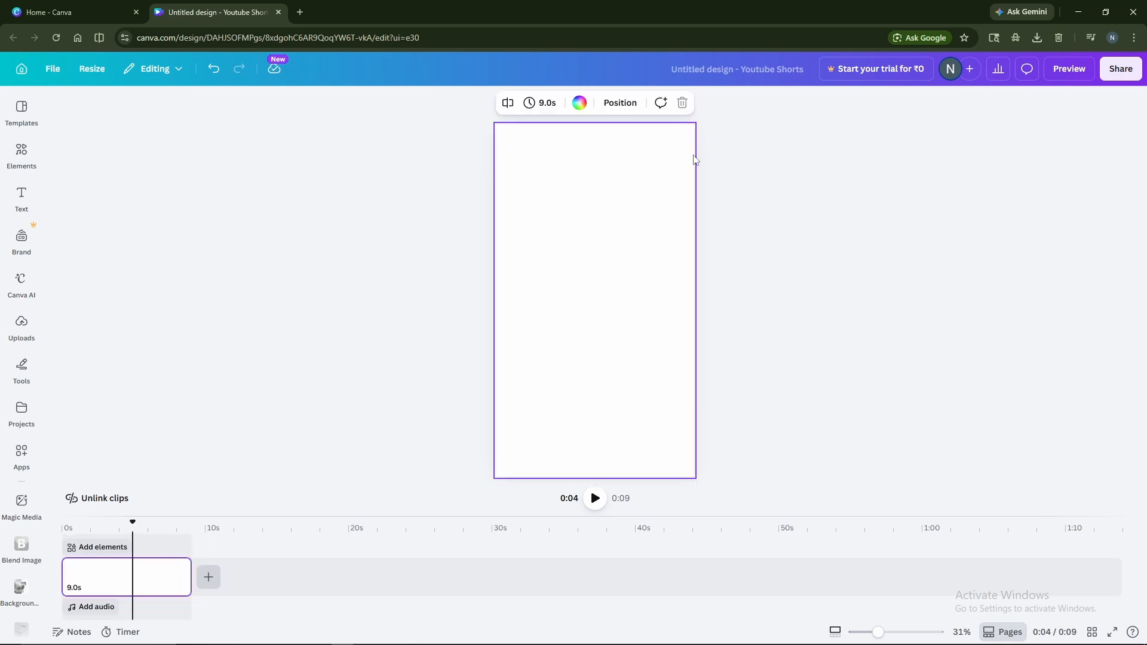
left_click(582, 105)
left_click(64, 320)
key("Escape")
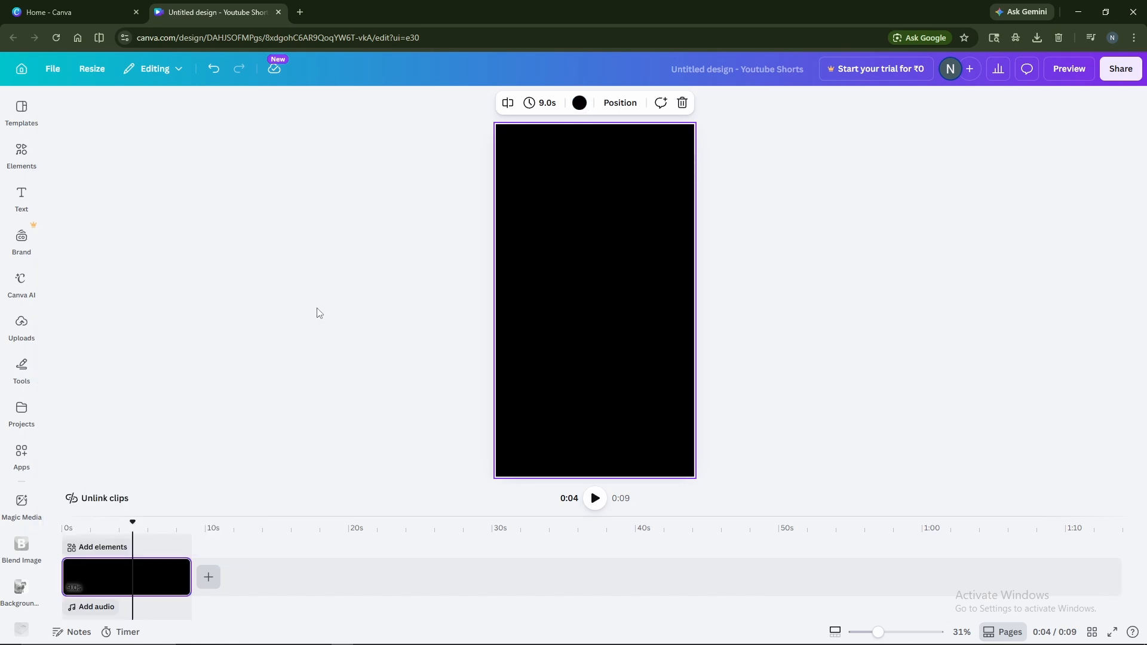
Add the recently used rectangle shape near the page's upper edge and stretch it across the full page width.
left_click(22, 154)
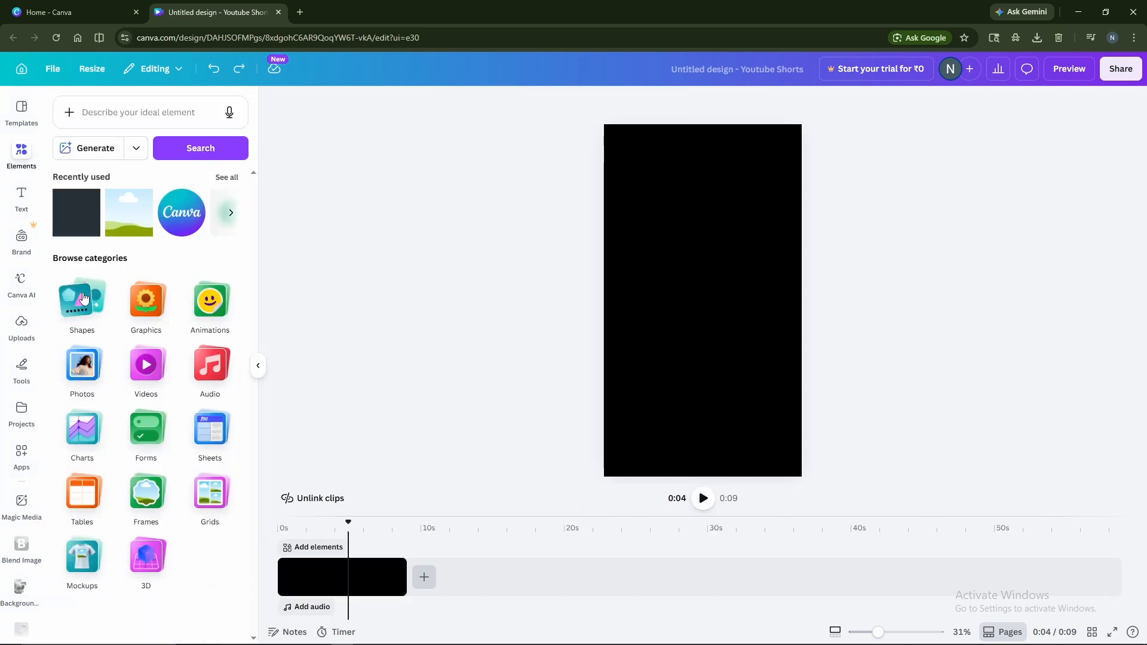
left_click(83, 309)
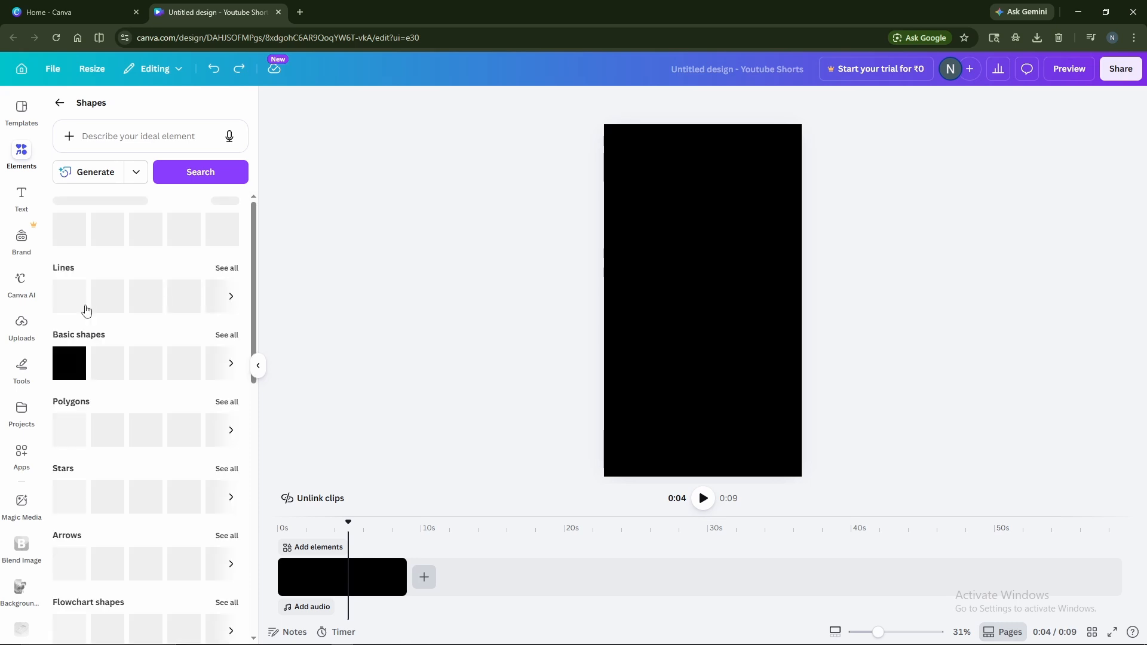
left_click_drag(69, 231, 604, 179)
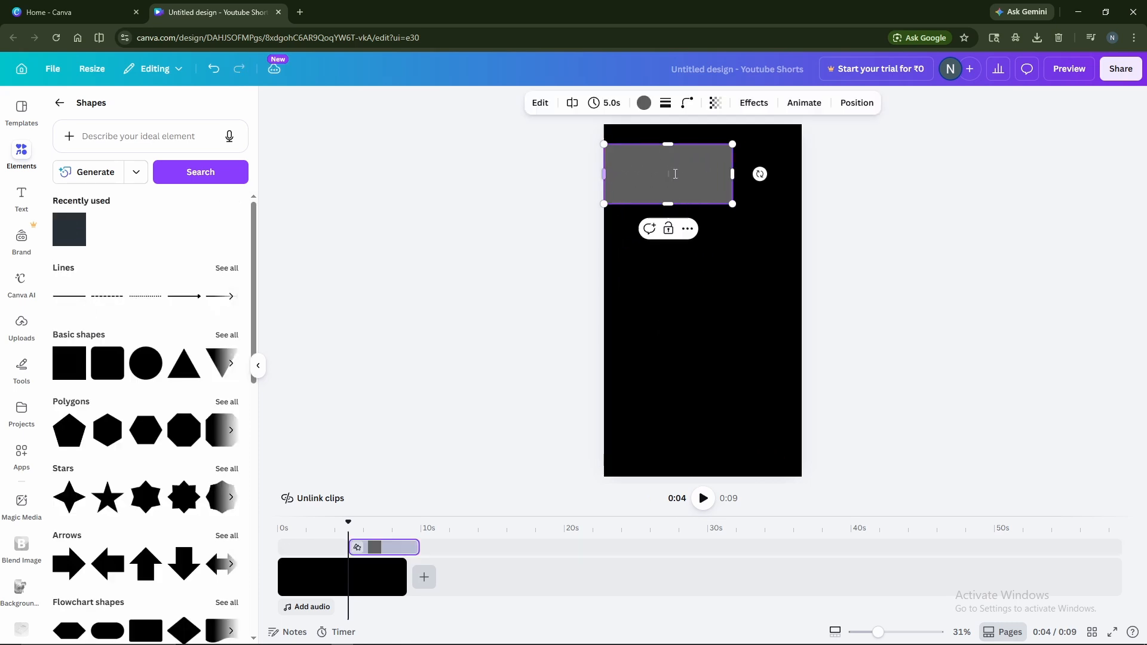
left_click_drag(733, 174, 802, 174)
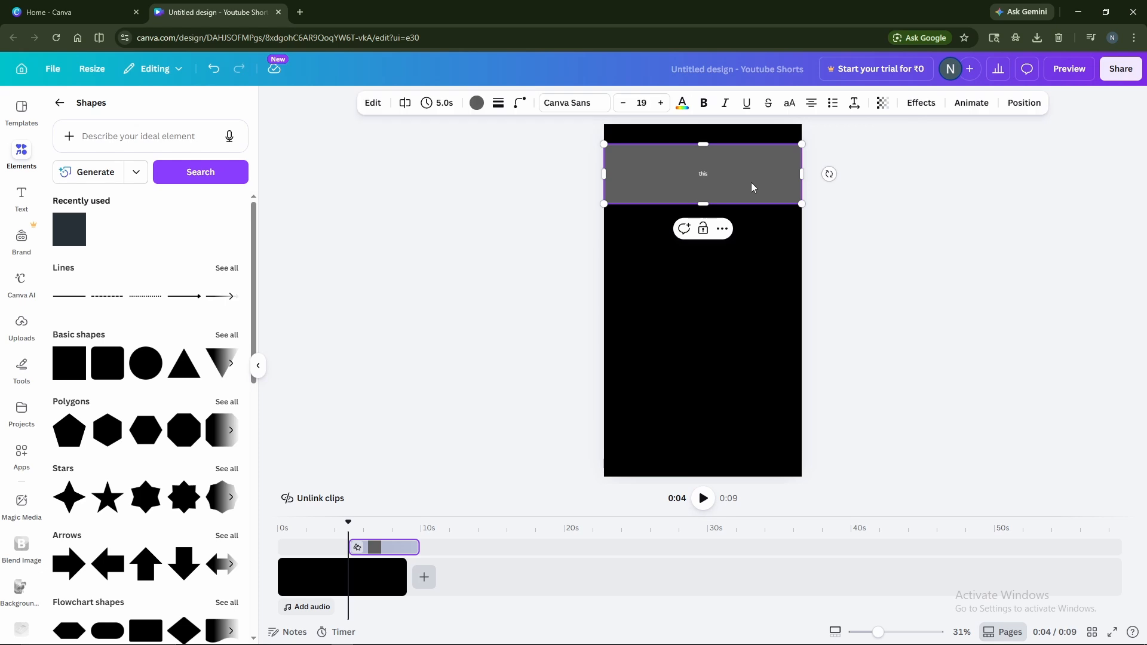
Enter "this one hit diffrent..." in the rectangle and set the text size to 70.
type("this one hit diffrent...")
left_click_drag(751, 181, 660, 174)
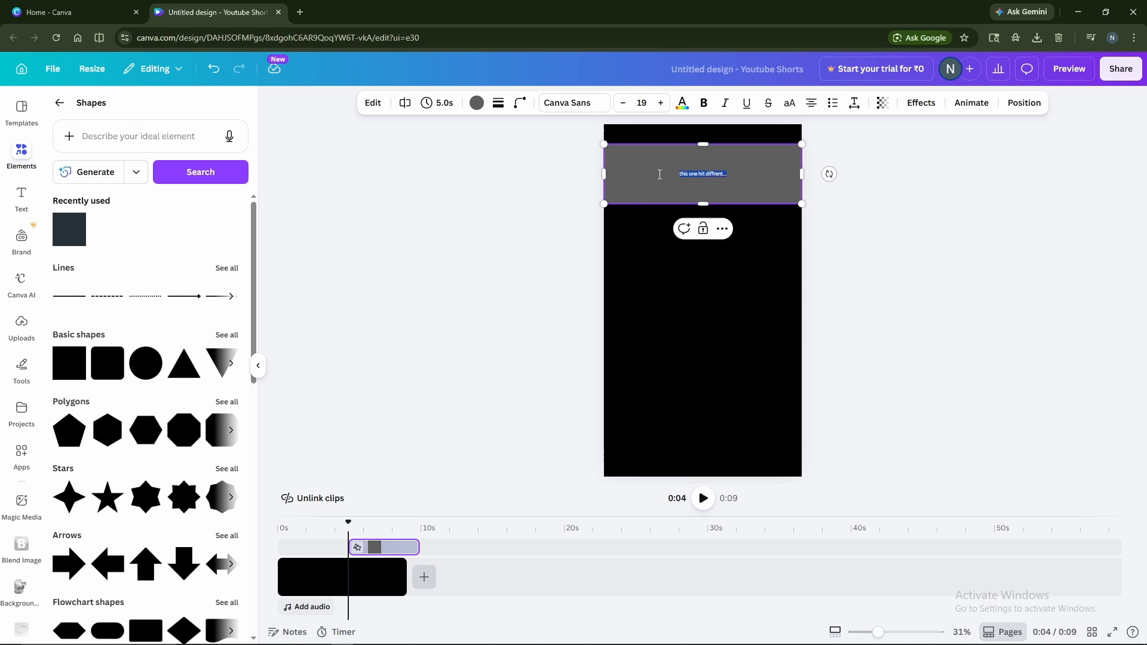
left_click(643, 103)
key("Return")
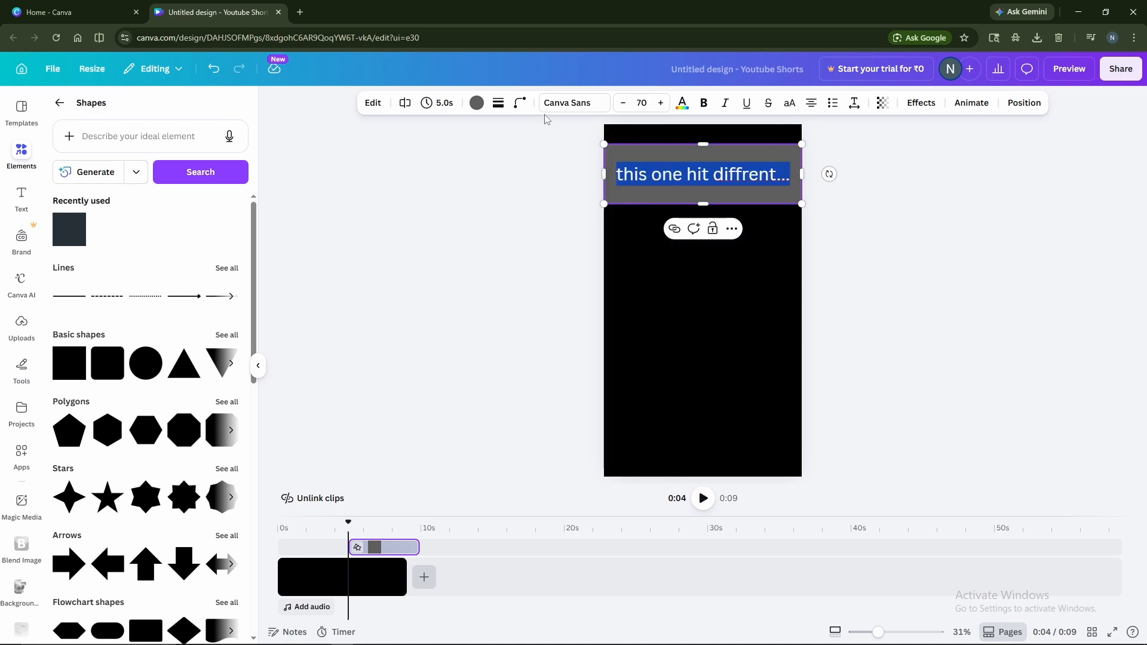
Format the rectangle's text as uppercase, bold Cinzel.
left_click(790, 103)
left_click(572, 103)
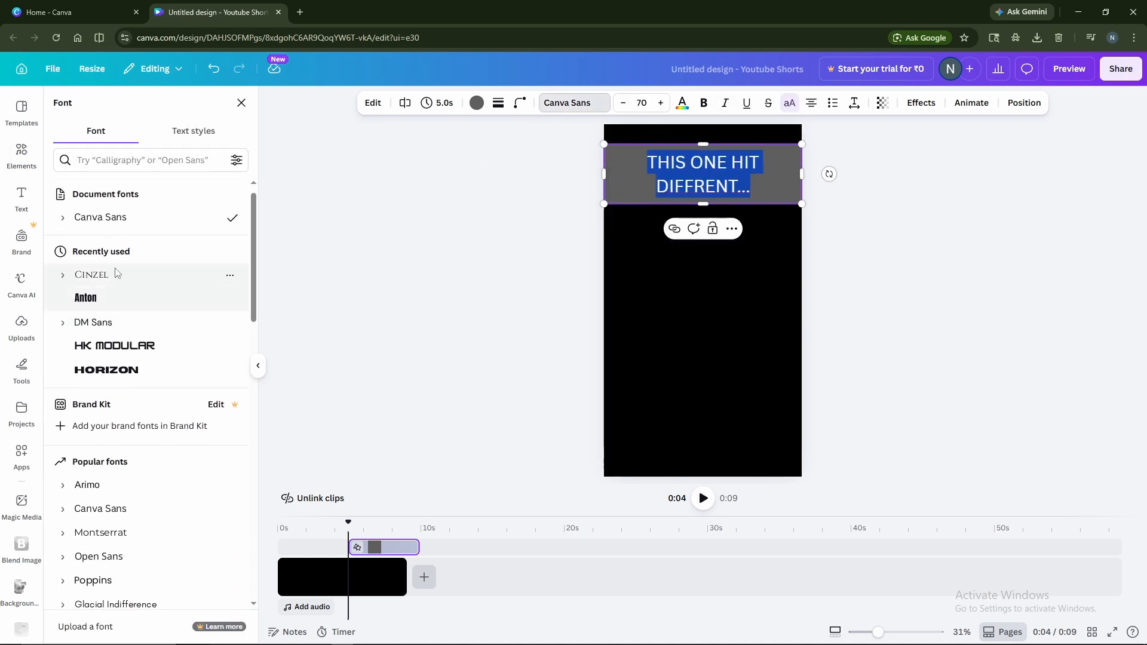
left_click(91, 275)
left_click(704, 103)
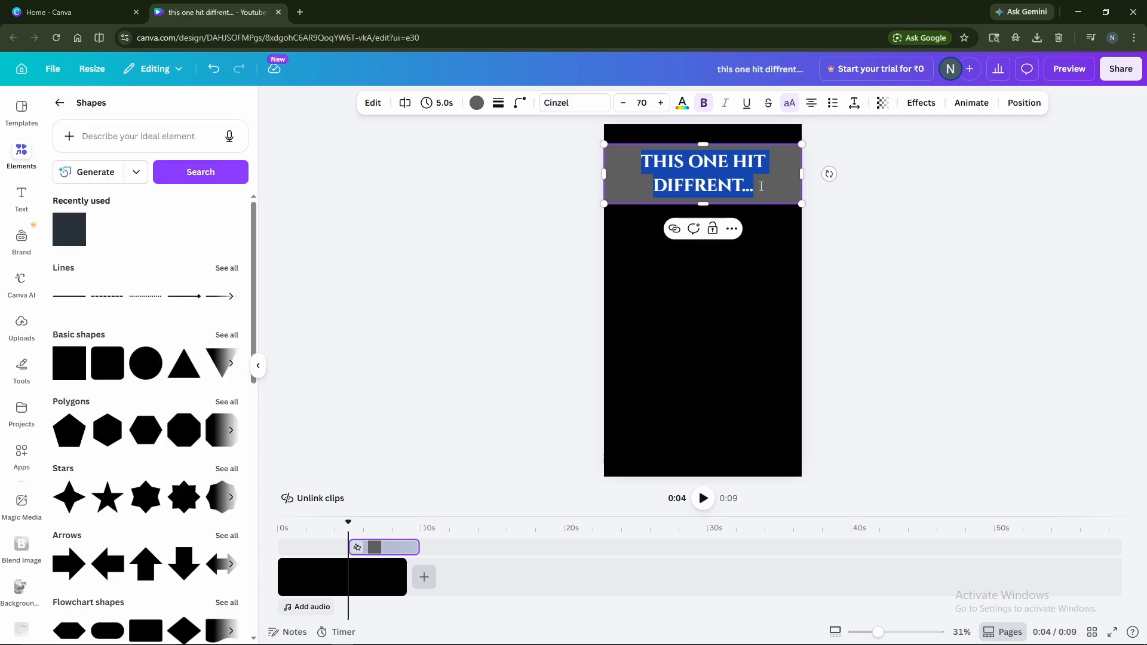
Set the heading text color to black and fill the rectangle behind it with white.
left_click(682, 103)
left_click(234, 319)
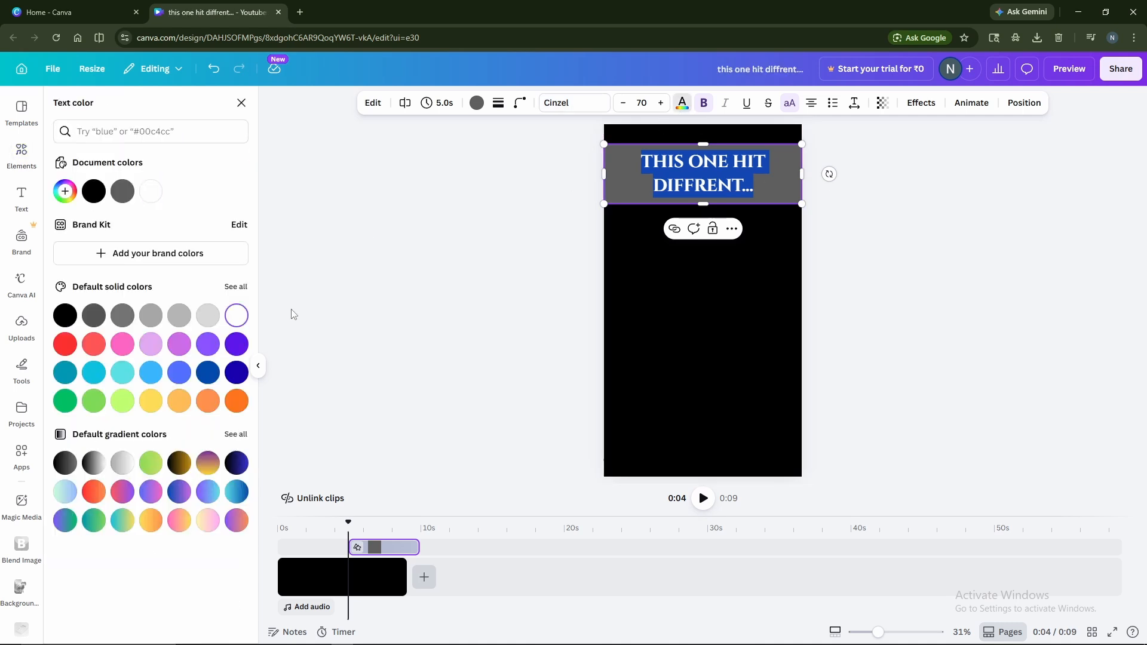
left_click(442, 267)
left_click(773, 174)
left_click(477, 103)
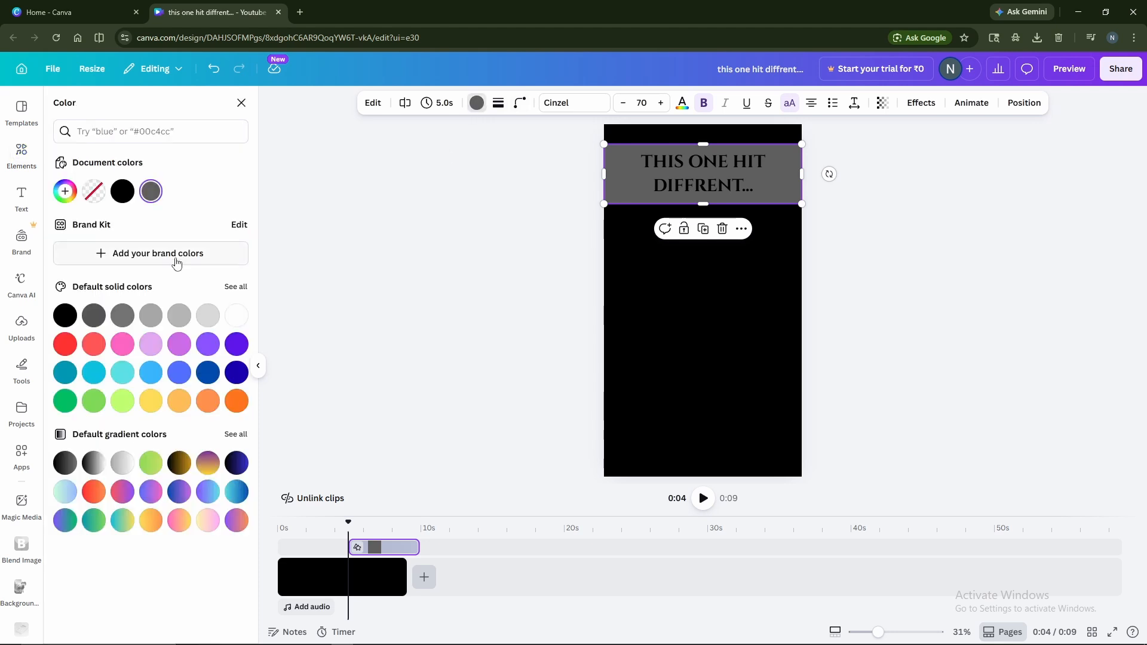
left_click(237, 315)
left_click(454, 299)
Adjust the heading rectangle's timing to start at 0 s and end together with the black background clip.
left_click_drag(348, 523, 278, 526)
left_click_drag(350, 547, 270, 549)
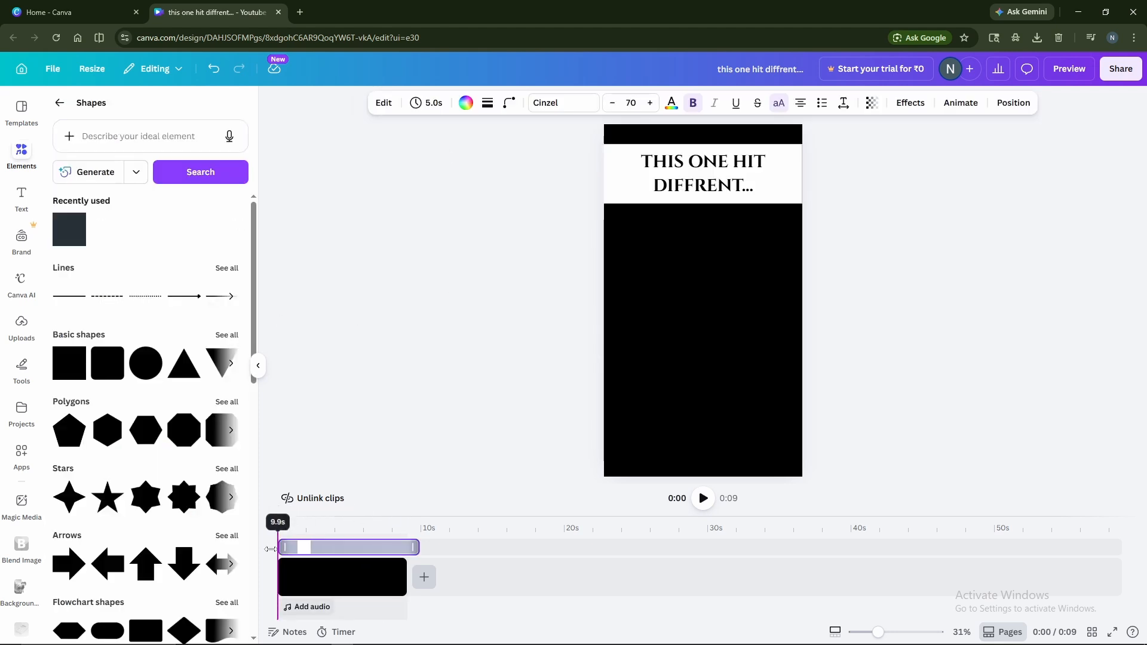
left_click_drag(415, 548, 407, 549)
left_click(515, 353)
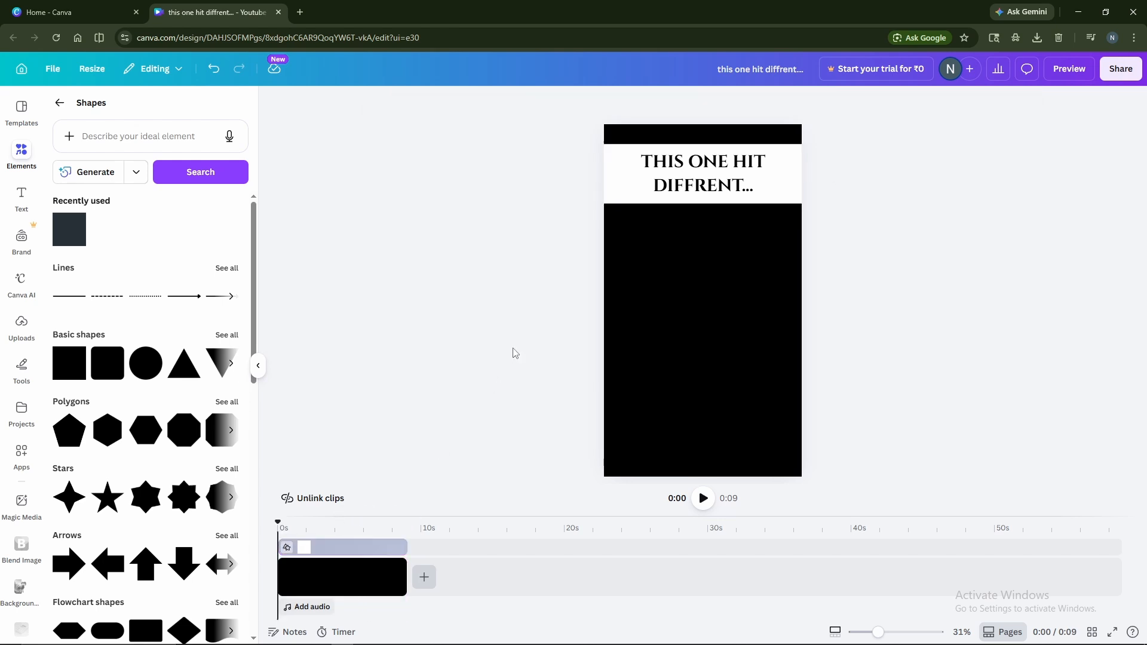
Add the basic square frame and resize it to fill the whole page area below the heading banner.
left_click(60, 102)
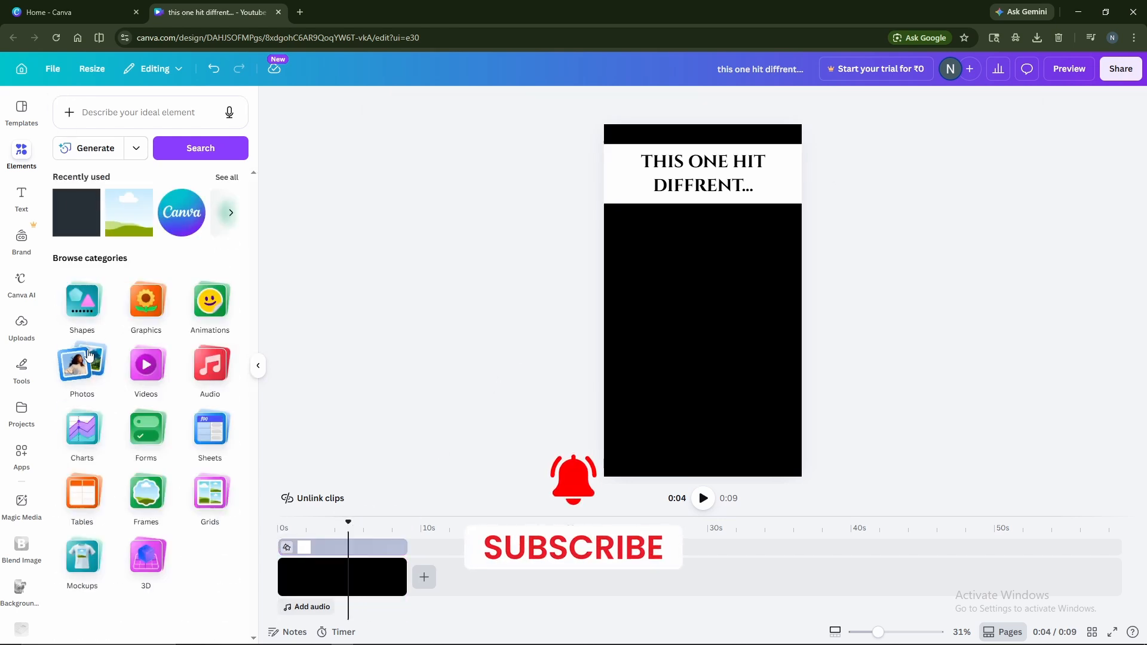
left_click(146, 493)
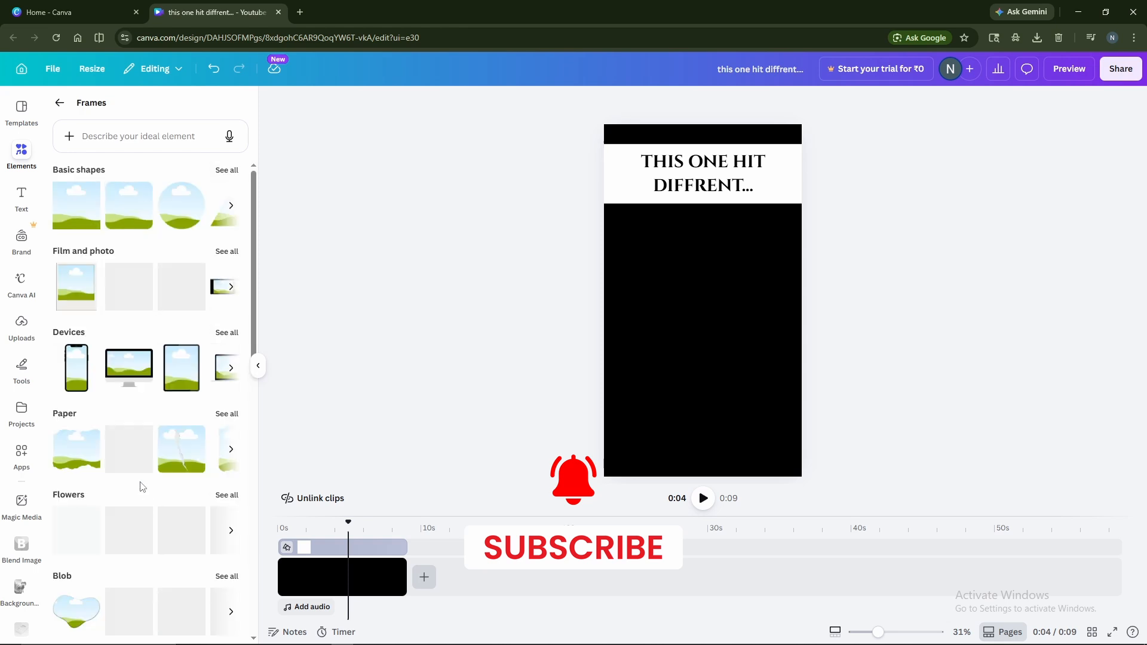
left_click(74, 220)
left_click_drag(675, 311, 631, 269)
left_click_drag(705, 305, 794, 419)
left_click_drag(705, 402, 669, 496)
Adjust the frame's timing to 5.0 s, starting about 4 s in and ending with the black background clip.
left_click_drag(418, 545, 407, 545)
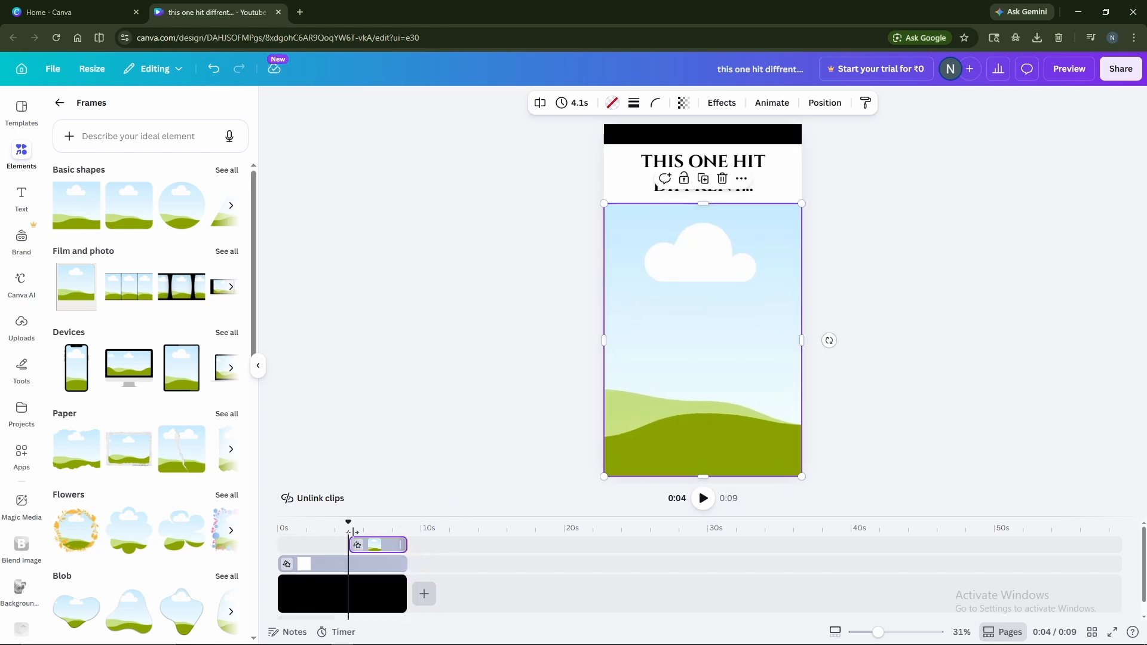
mouse_move(349, 526)
left_mouse_down()
mouse_move(329, 527)
mouse_move(353, 548)
left_mouse_up()
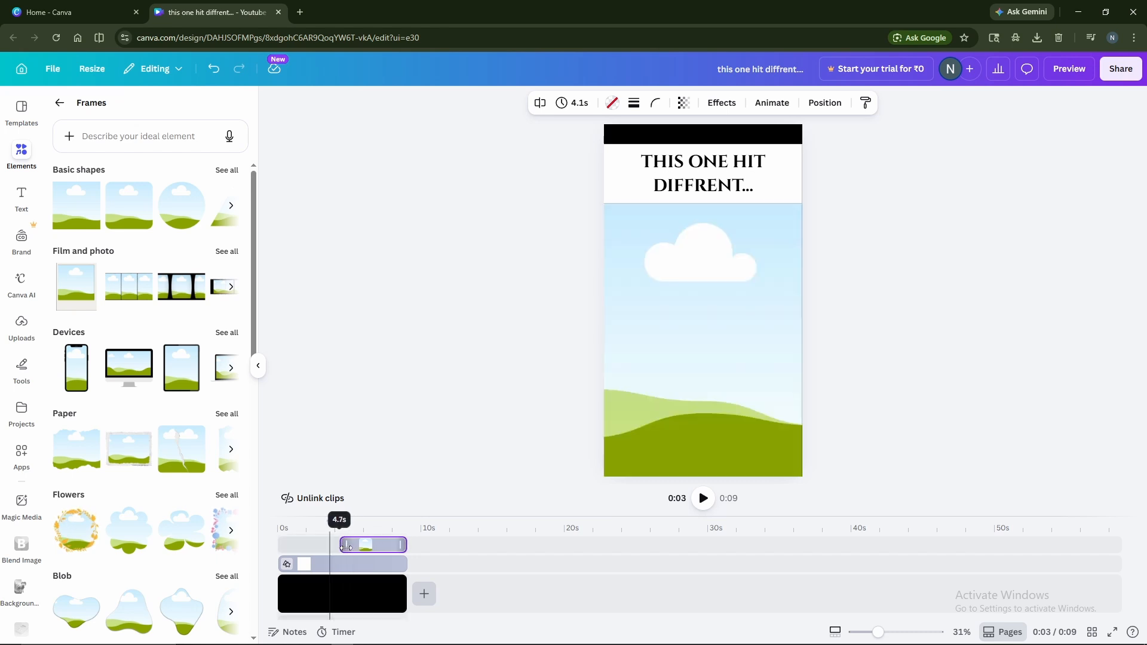
left_click_drag(344, 547, 344, 548)
left_click(441, 458)
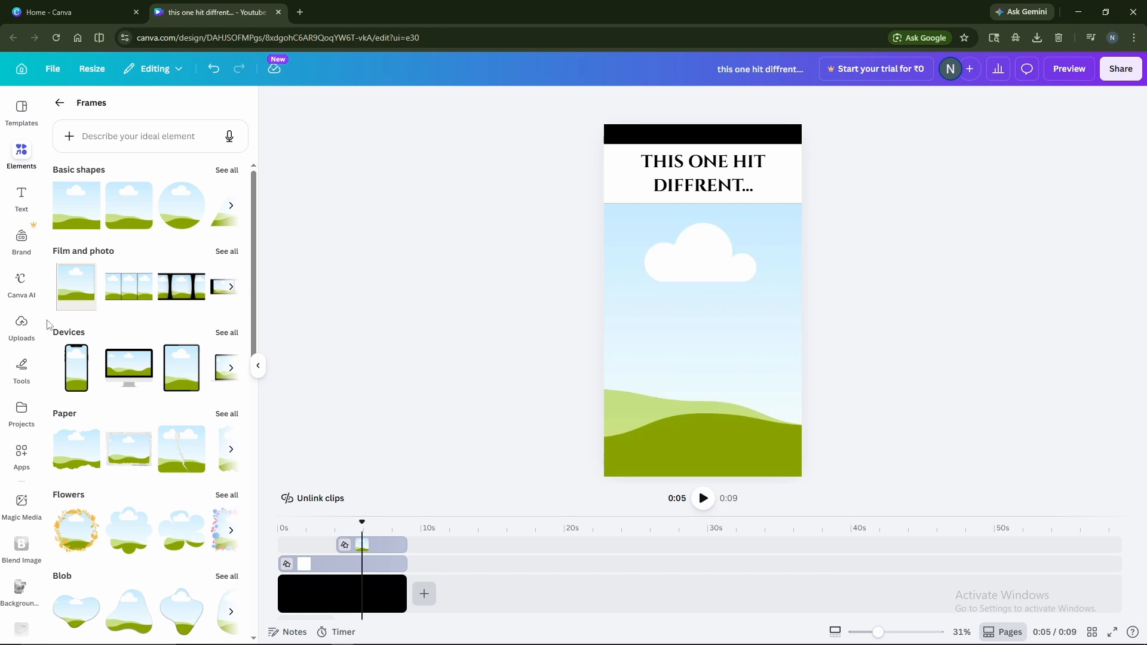
Fill the frame with the uploaded photo of the man behind bars and apply the Neon animation to it.
left_click(22, 324)
left_click_drag(75, 316, 675, 327)
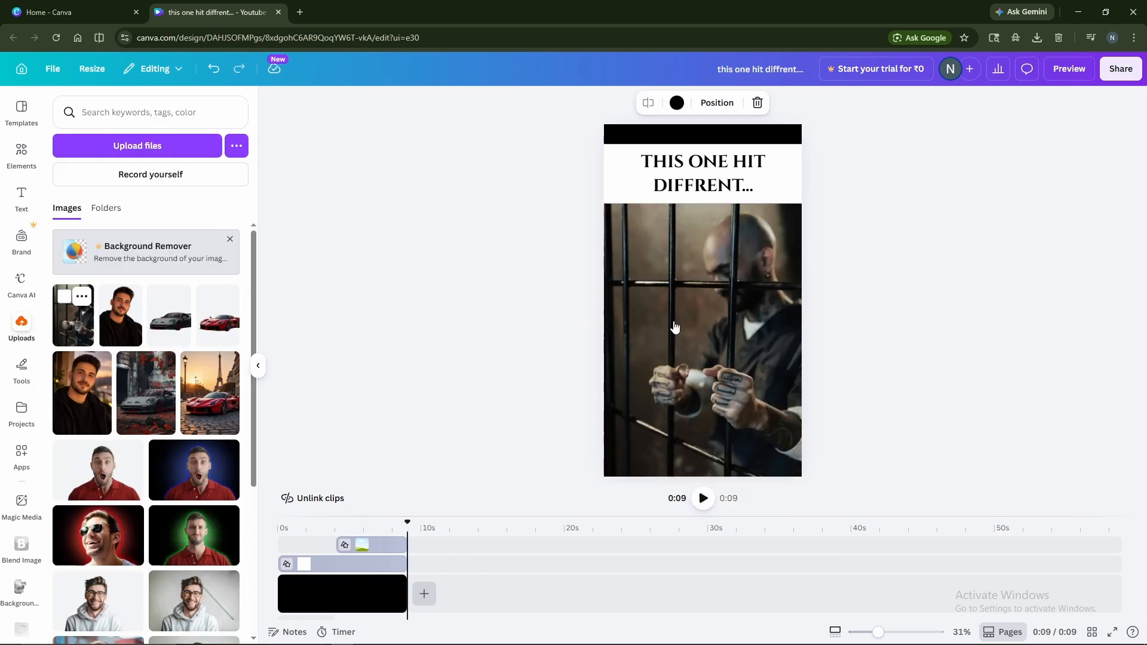
left_click(713, 360)
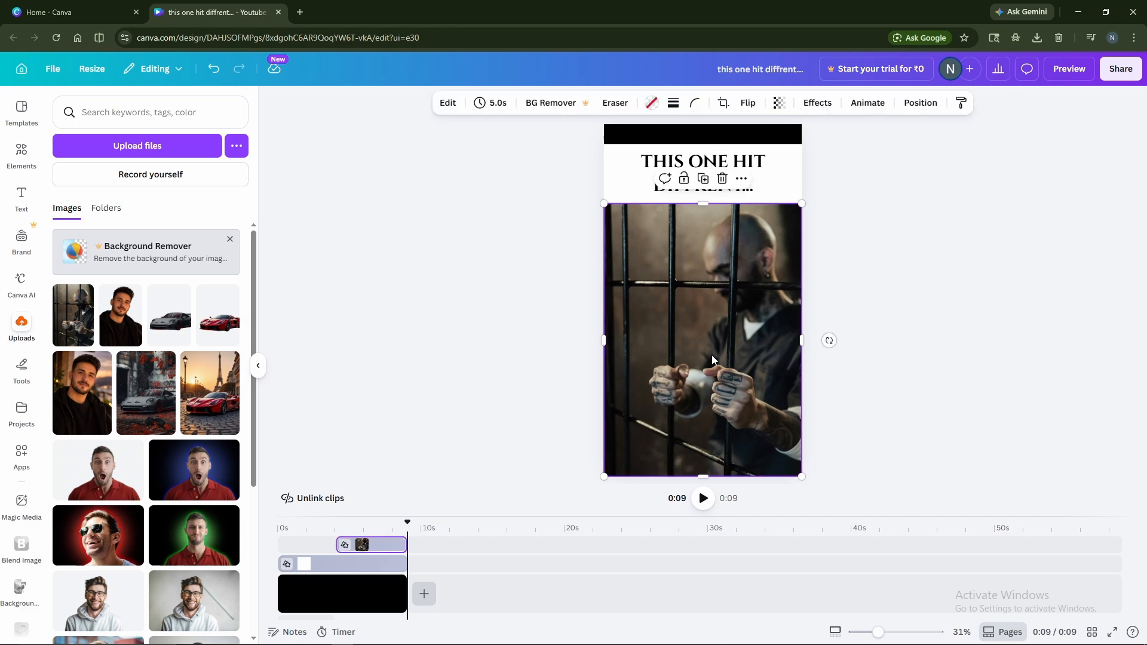
left_click(867, 104)
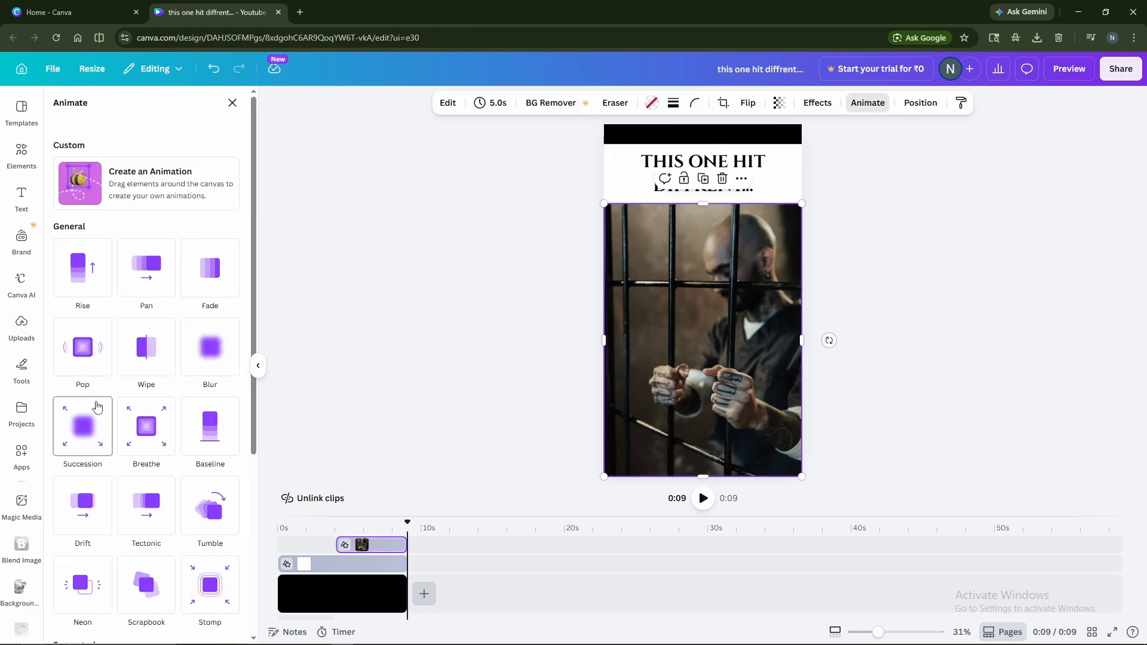
scroll(95, 394, "down", 4)
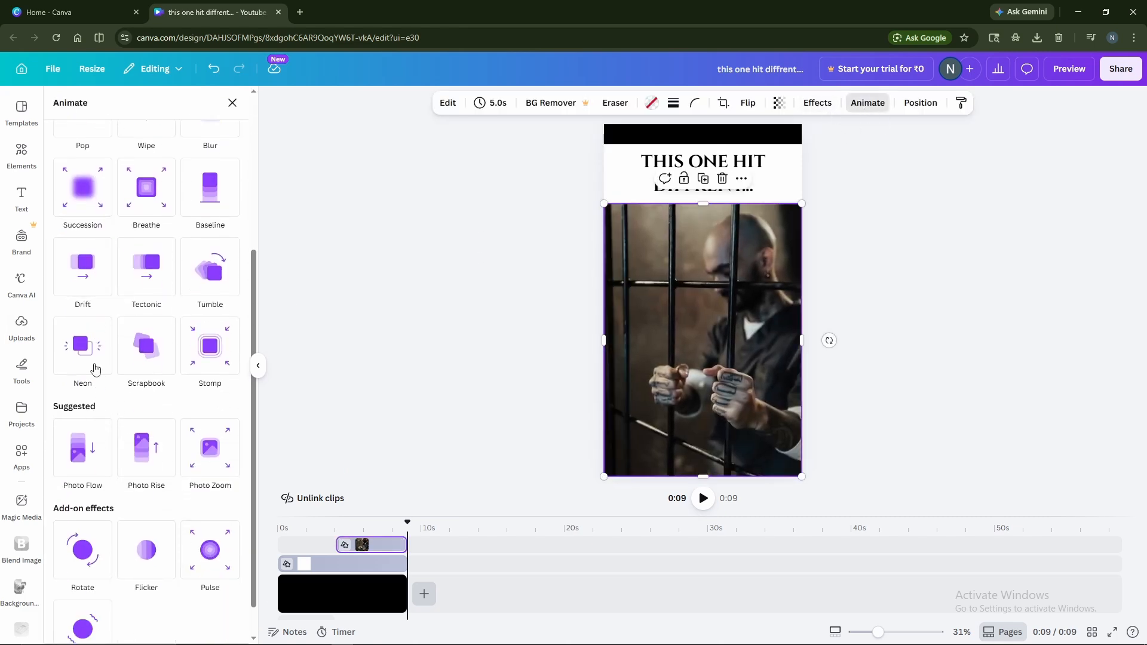
left_click(96, 368)
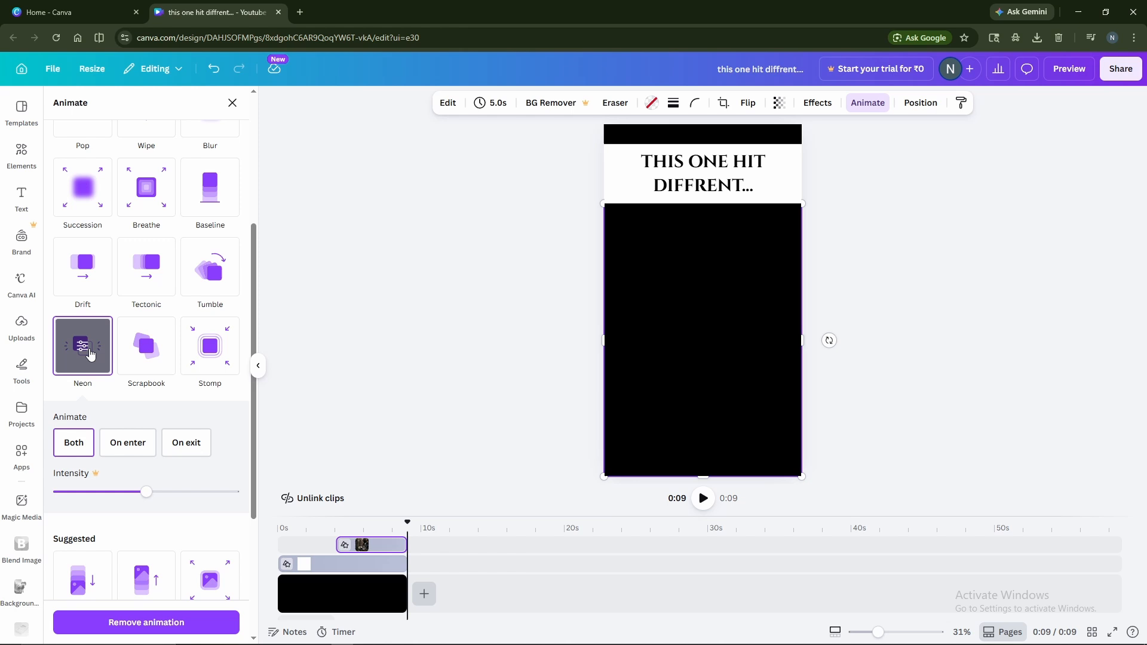
Add a subheading reading "The best way to keep a prisoner from escaping is to make sure he never knows he is in prision.".
left_click(448, 347)
type("t")
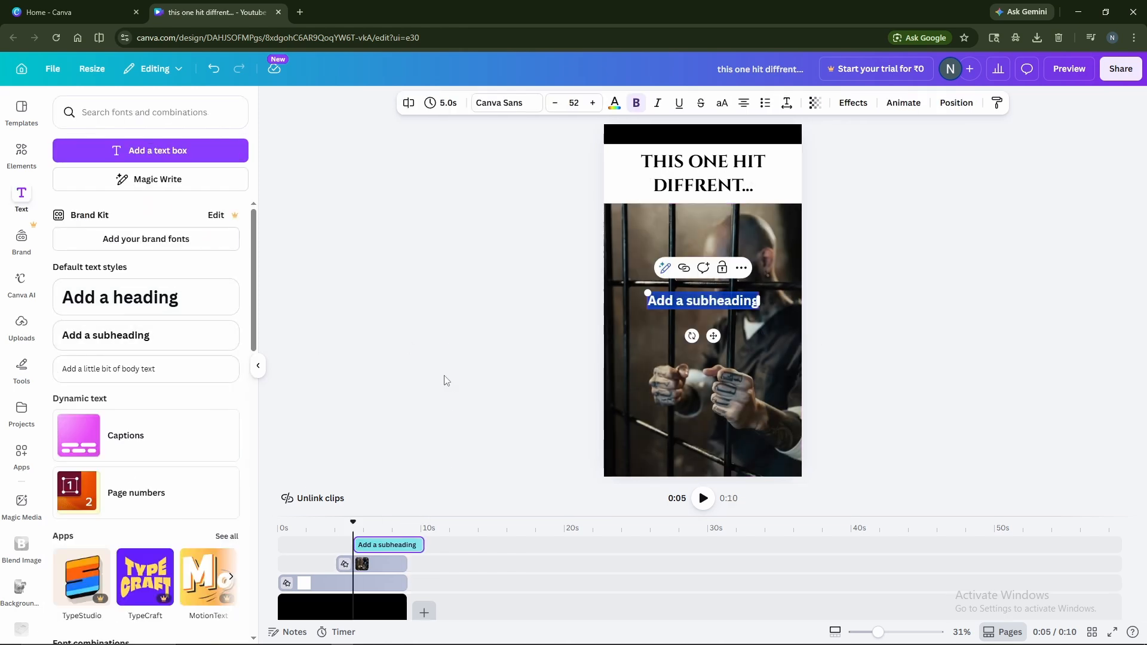
type("The best way to keep a prisoner fro")
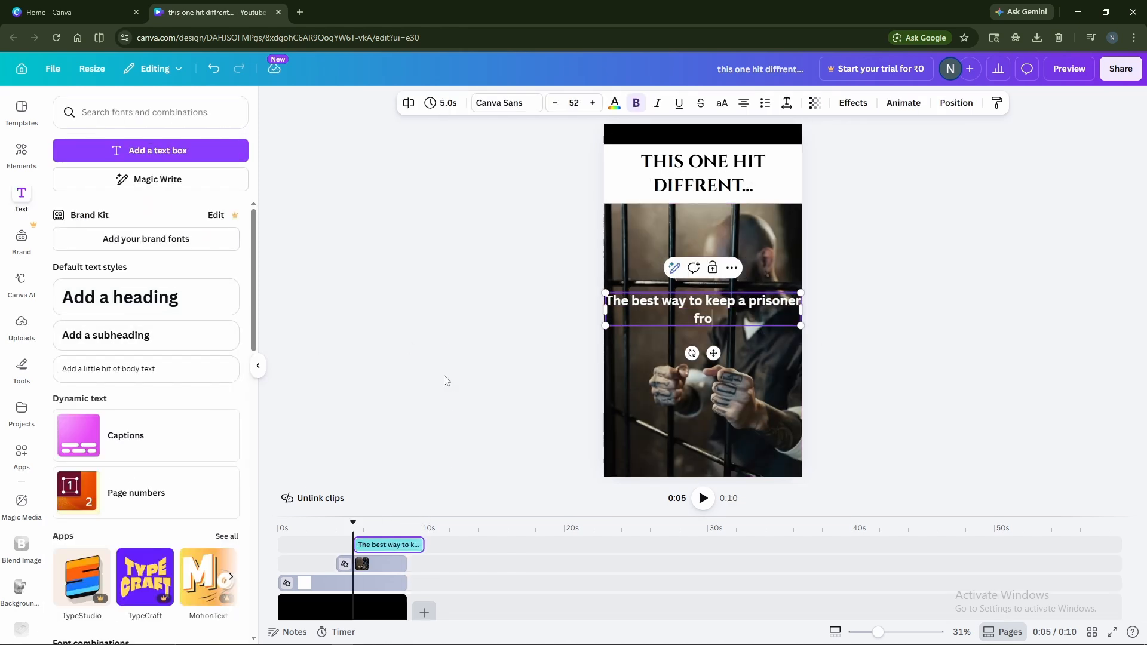
type("m escaping is to make sure he never knows he is ")
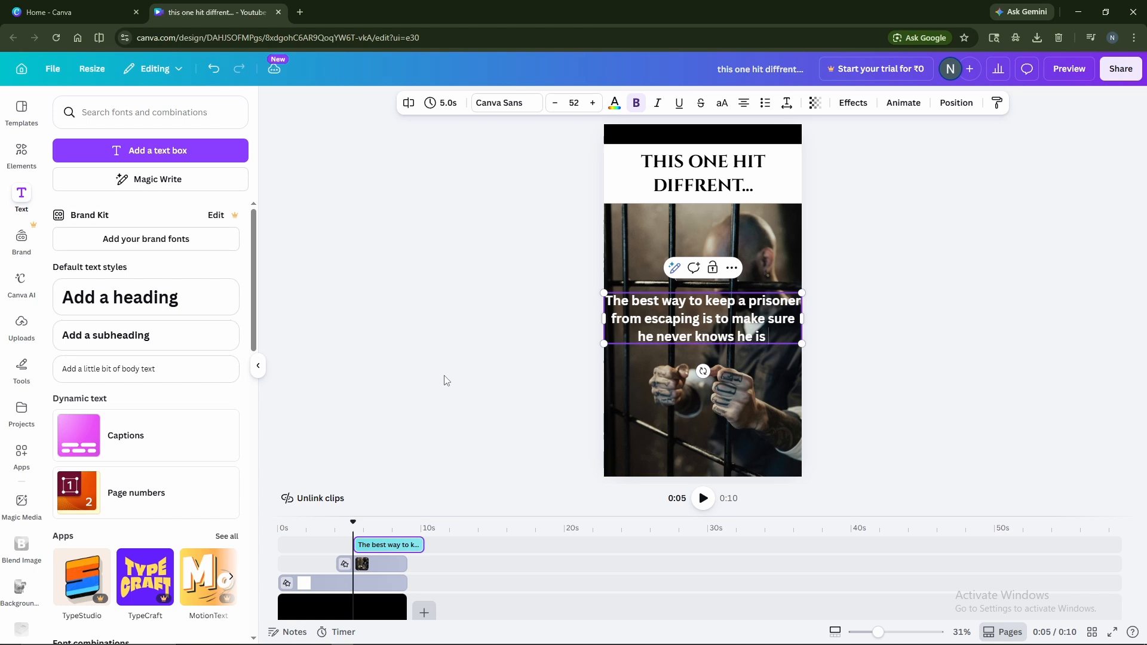
type("in prision.")
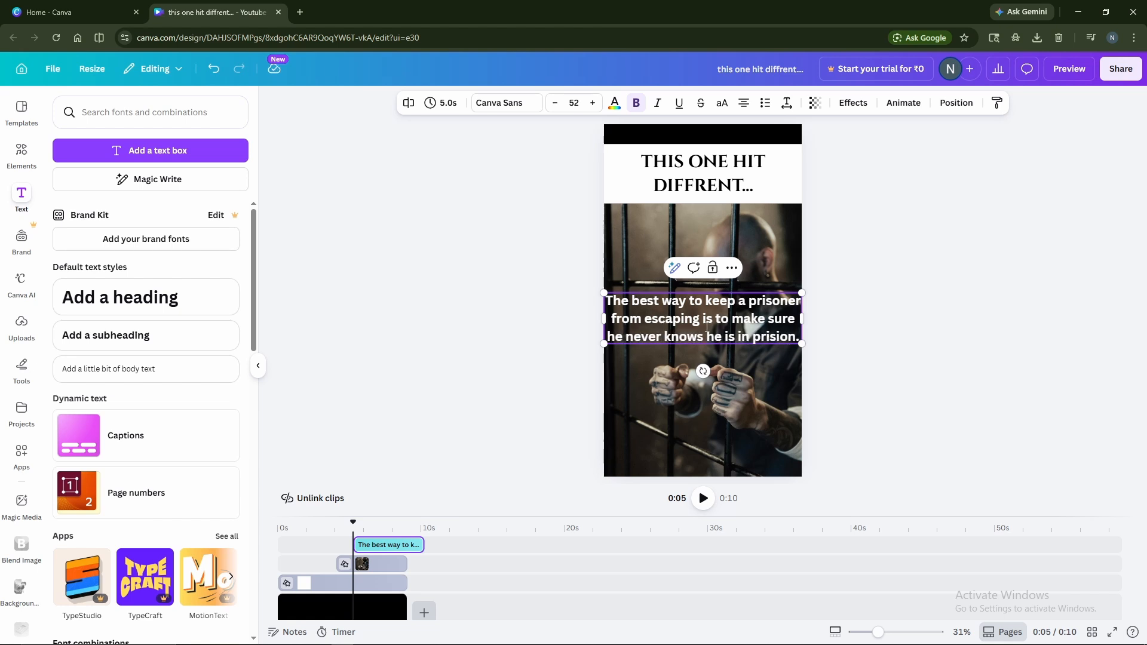
Narrow the quote's text box on both sides and center it horizontally over the photo.
left_click_drag(802, 318, 780, 320)
left_click(836, 324)
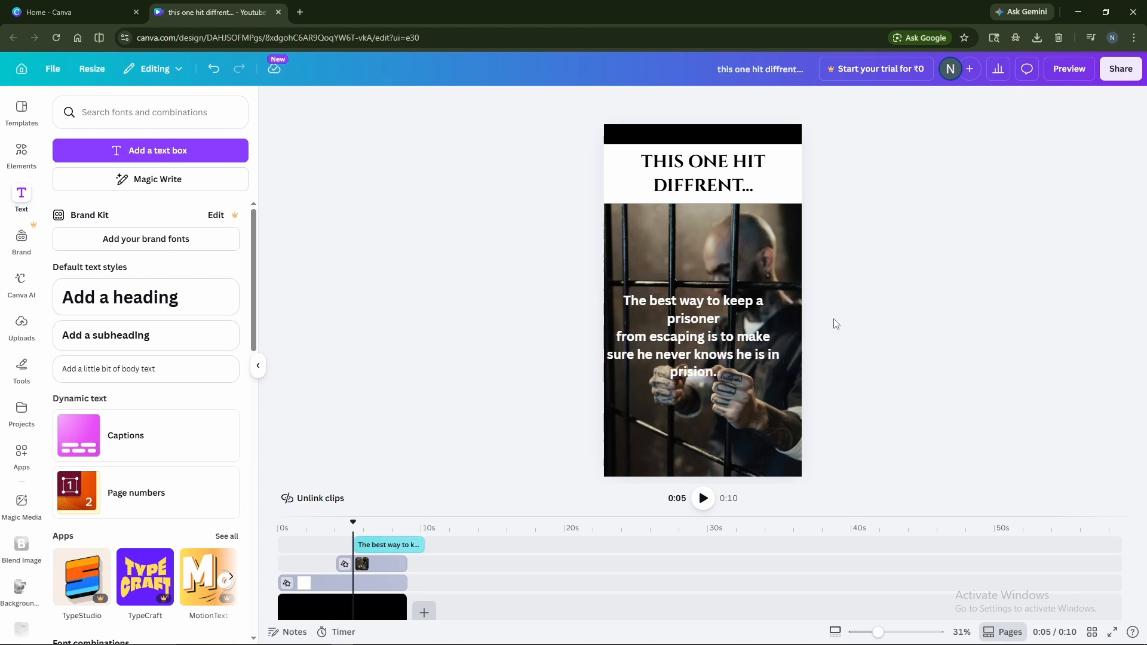
left_click_drag(716, 340, 725, 319)
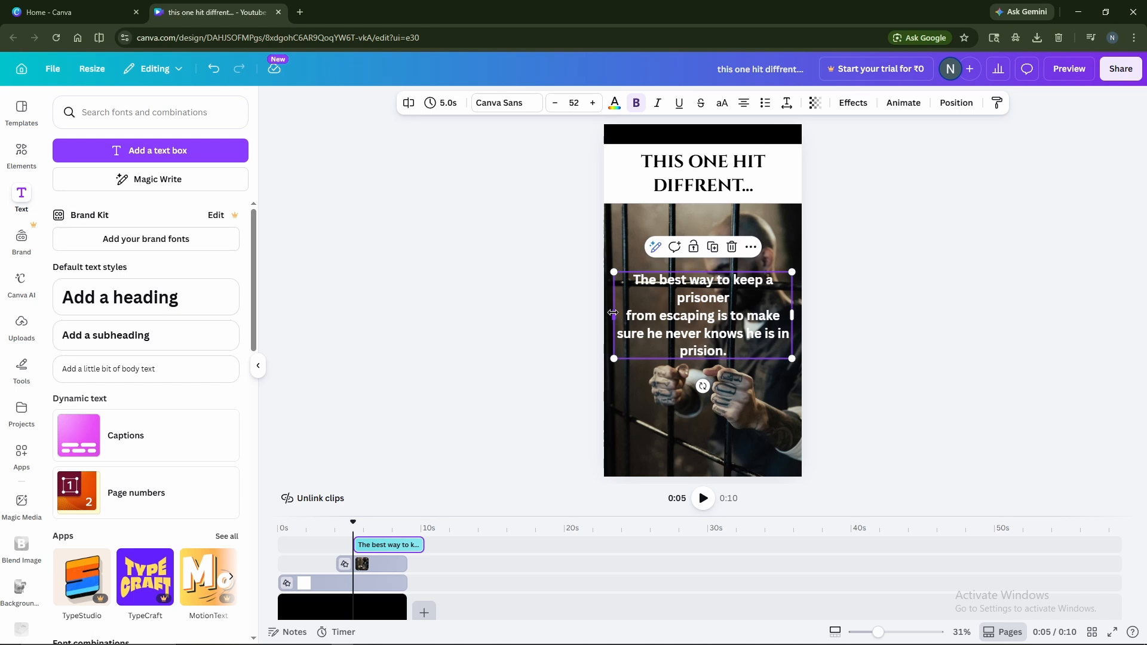
left_click_drag(613, 312, 622, 311)
left_click_drag(793, 316, 784, 315)
left_click(906, 335)
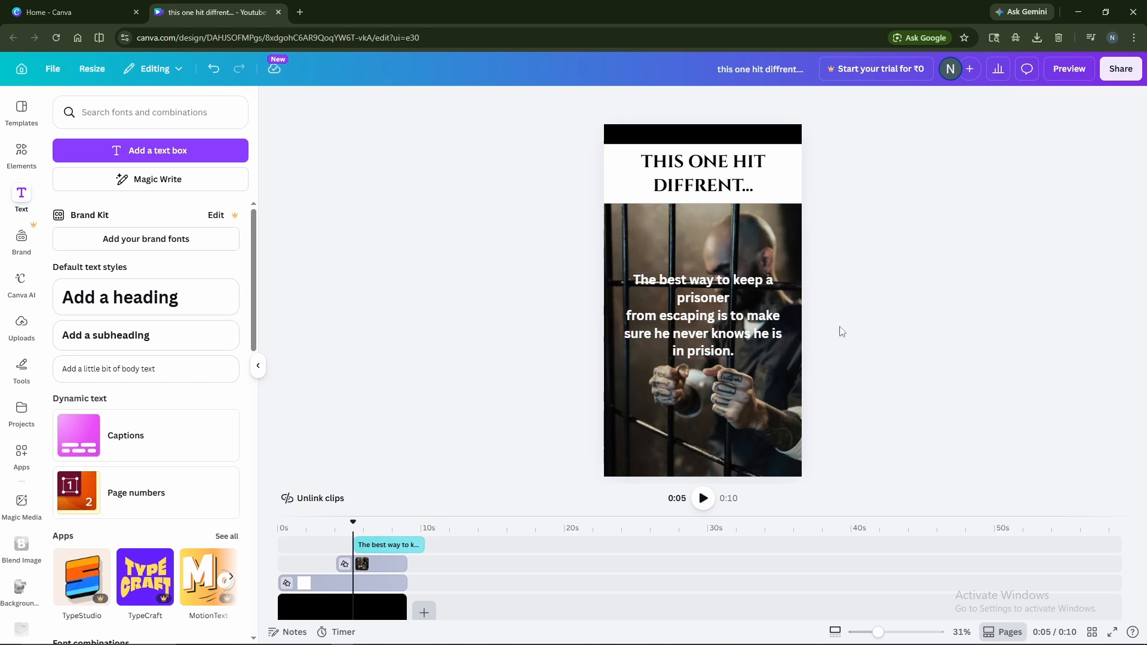
Remove the line break after "prisoner" so that the quote flows as continuous text.
left_click(731, 299)
left_click(731, 299)
key("Delete")
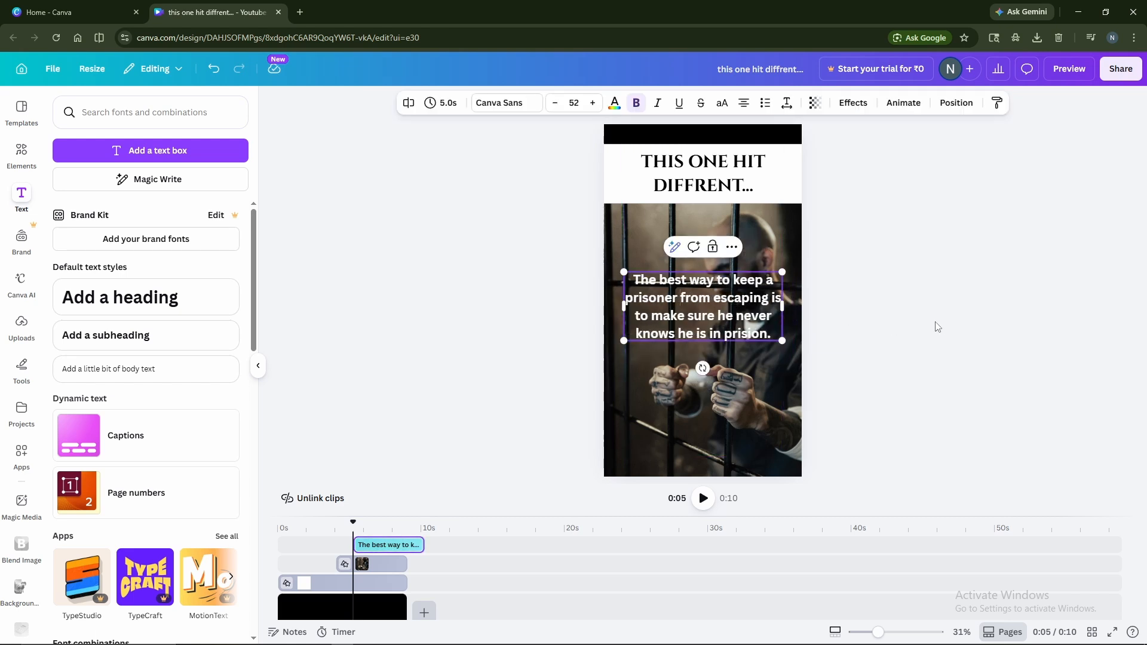
left_click(837, 332)
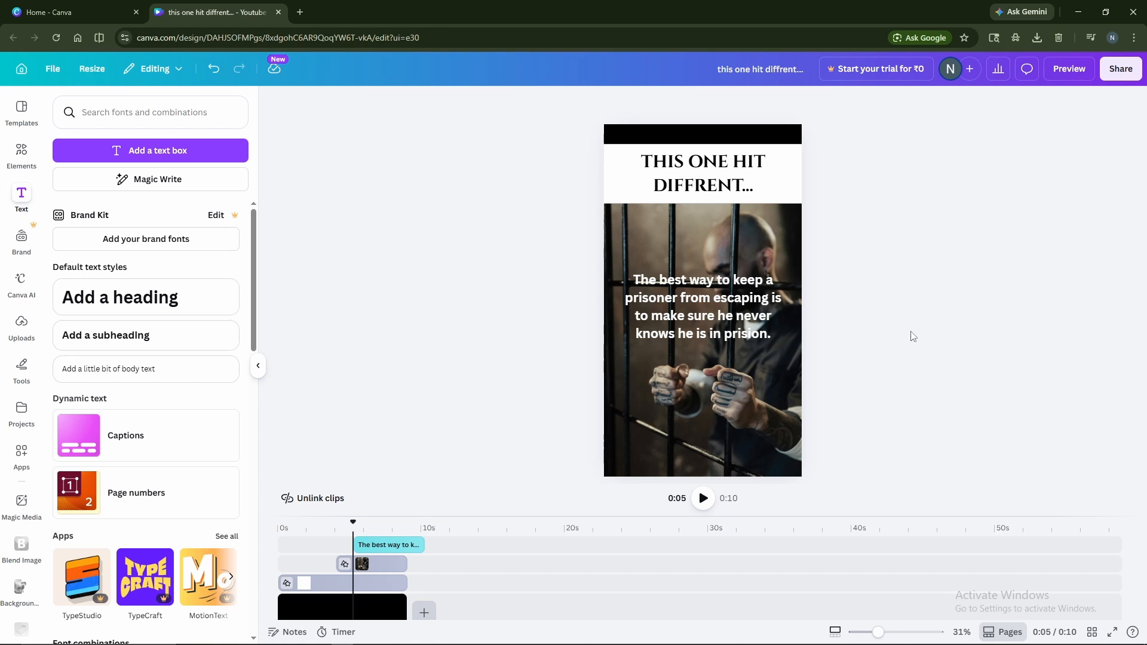
Reposition the quote vertically over the middle of the photo, just above the man's hands.
left_click(724, 317)
left_click_drag(699, 306, 699, 360)
left_click(894, 321)
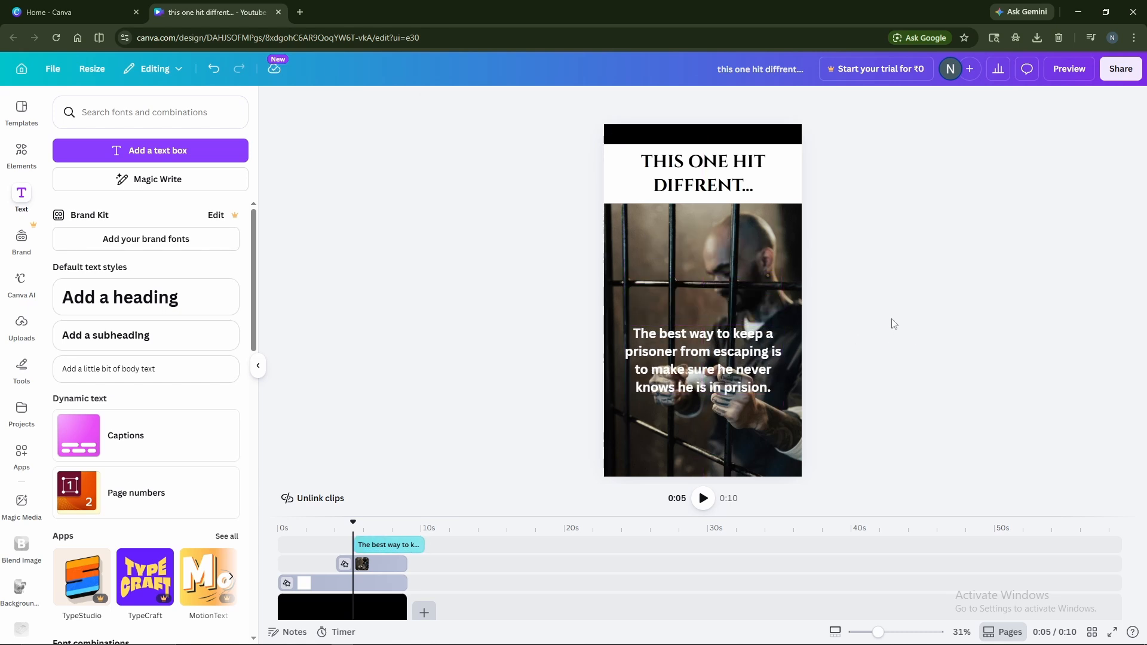
left_click_drag(702, 370, 701, 324)
left_click(945, 338)
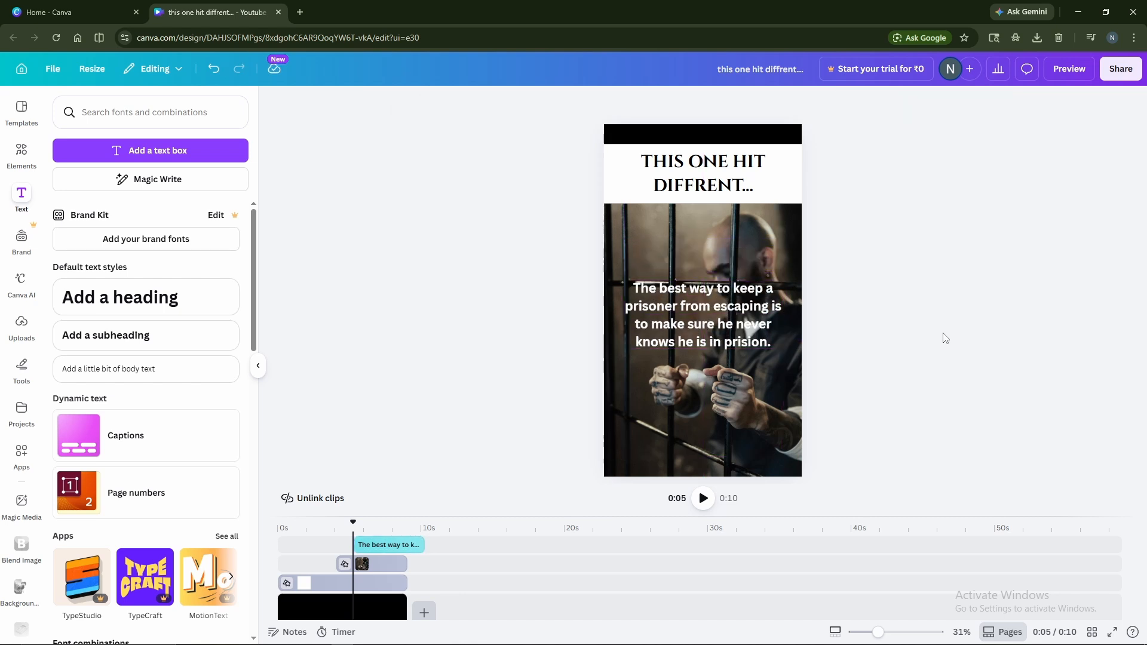
Shorten the quote's timing to 3.7 s, ending with the black background clip, and apply the Merge animation to it.
left_click(743, 321)
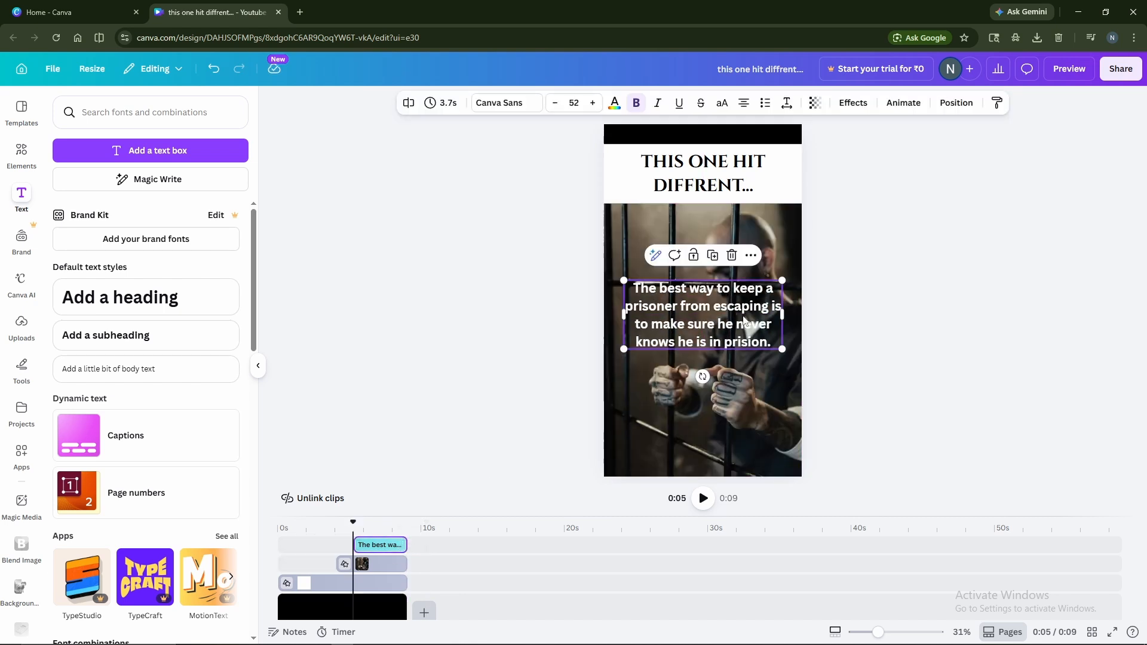
left_click(903, 102)
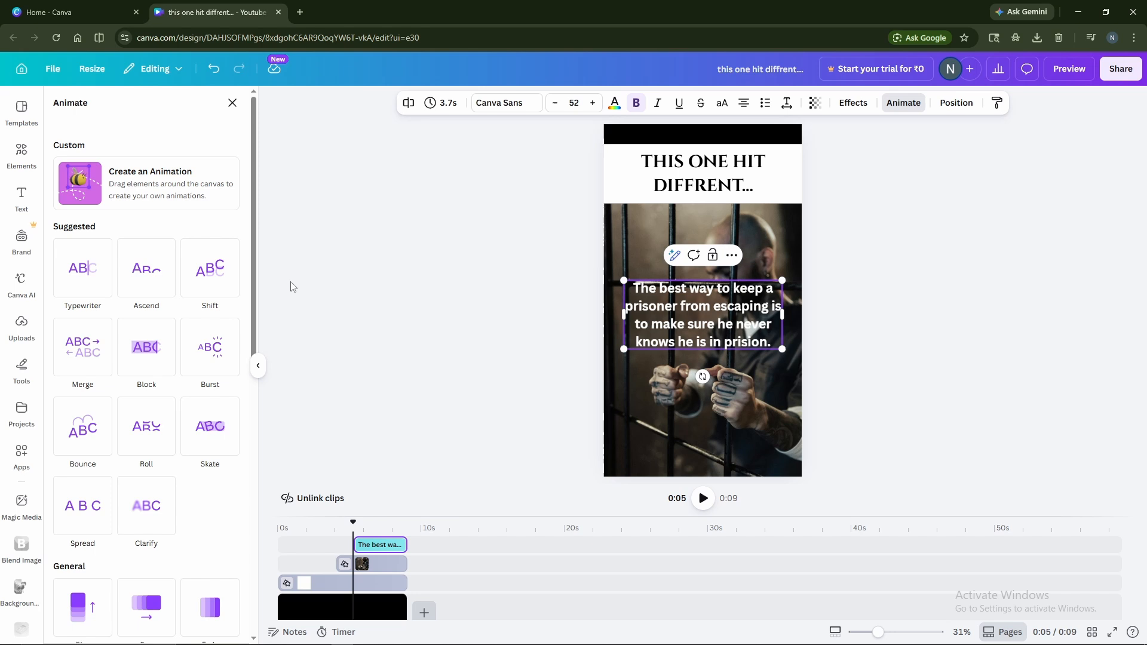
left_click(96, 353)
left_click(496, 388)
Return to the start of the video and apply the Rise animation to the heading banner.
left_click(278, 520)
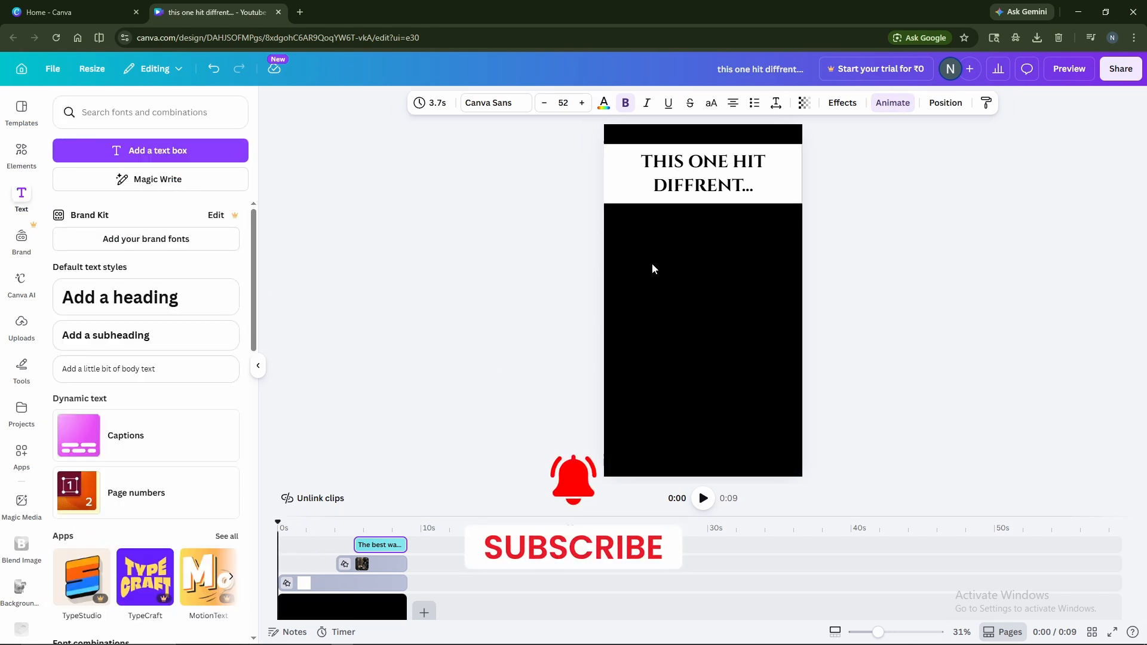
left_click(673, 165)
double_click(674, 166)
key("ctrl+a")
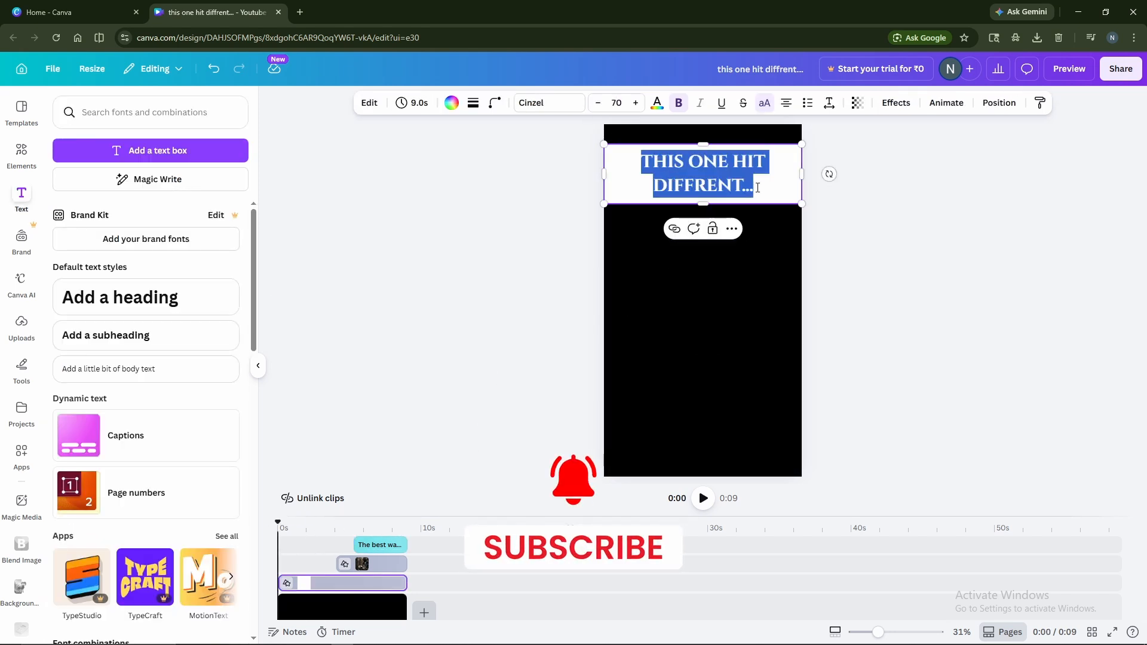
left_click(932, 104)
scroll(161, 239, "down", 1)
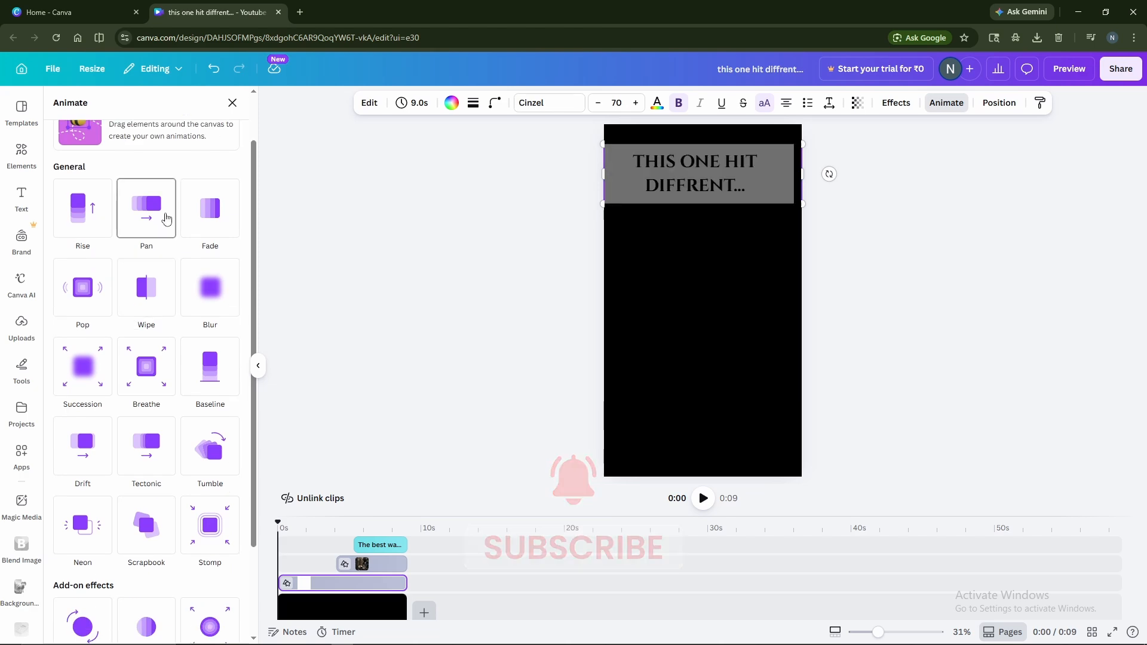
scroll(160, 235, "down", 2)
scroll(107, 293, "up", 3)
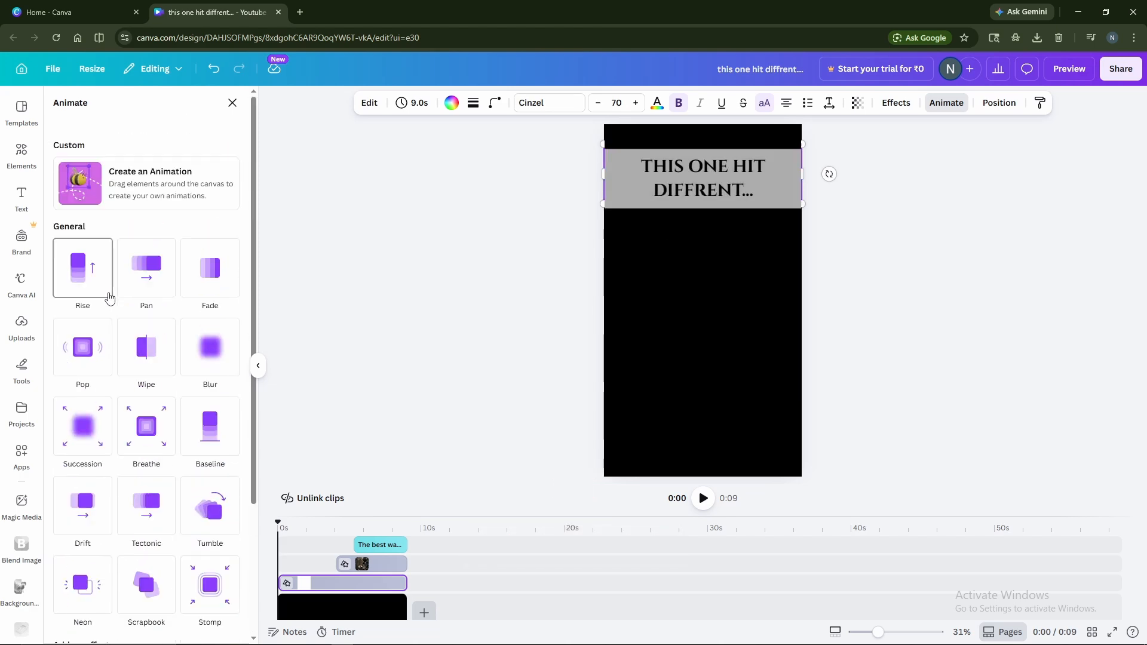
left_click(90, 285)
left_click(233, 103)
left_click(345, 365)
Set the photo's shadows to -100 and its vignette to the maximum, and preview the whole video from the start.
left_click(631, 538)
left_click(665, 437)
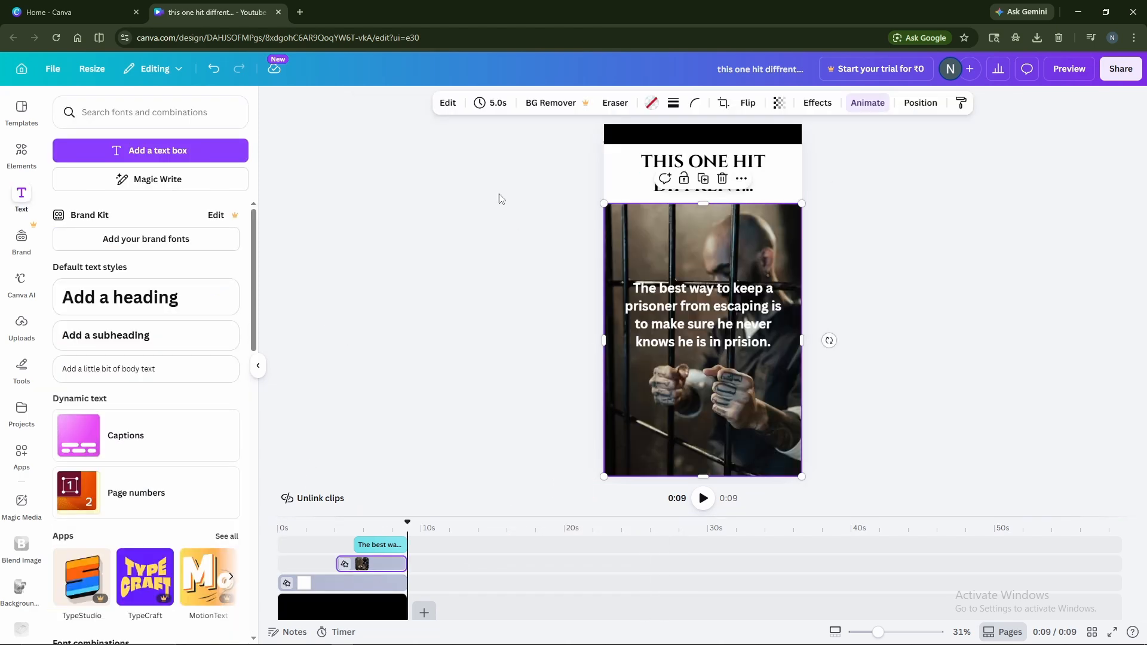
left_click(440, 105)
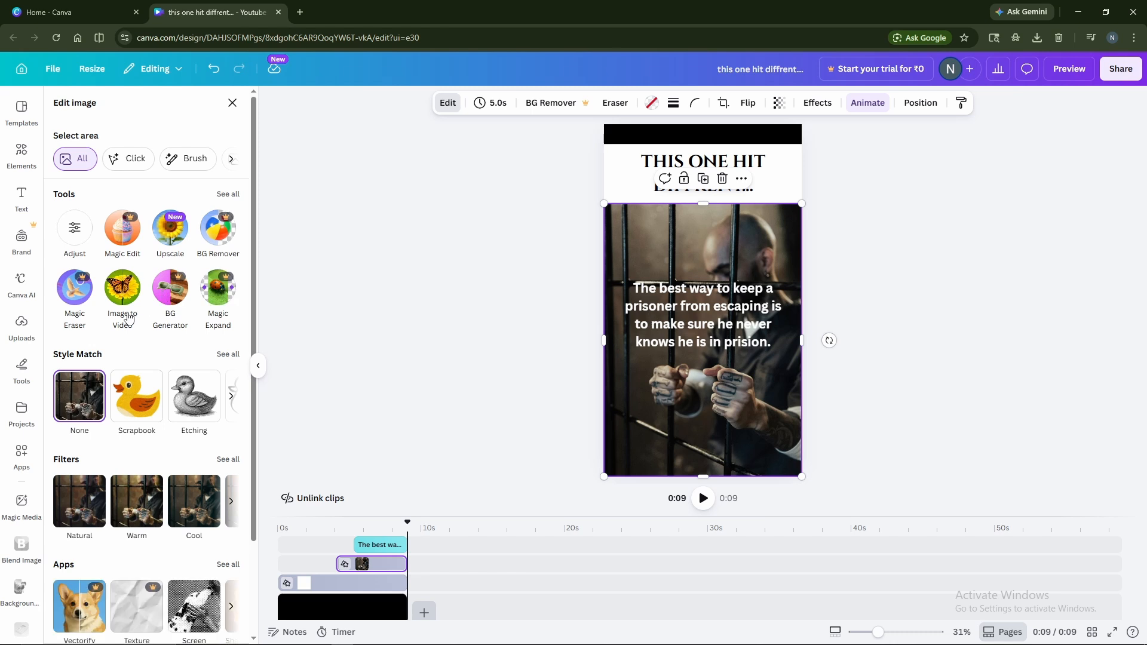
scroll(128, 317, "down", 1)
scroll(89, 299, "up", 1)
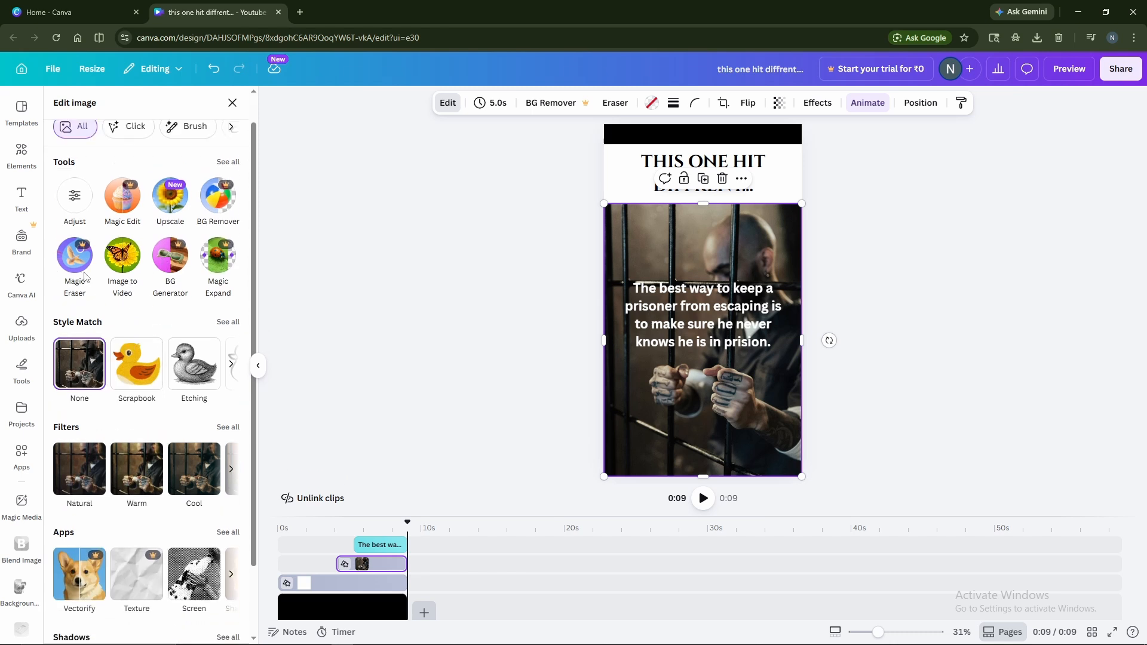
left_click(75, 229)
scroll(105, 289, "down", 3)
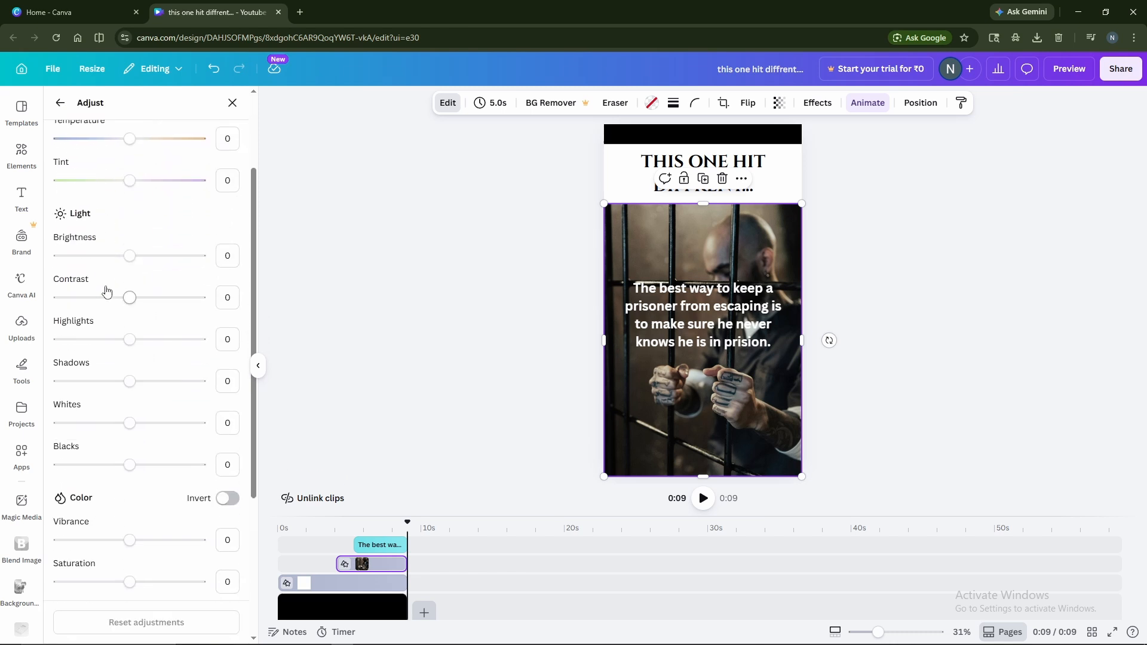
left_click_drag(129, 321, 46, 335)
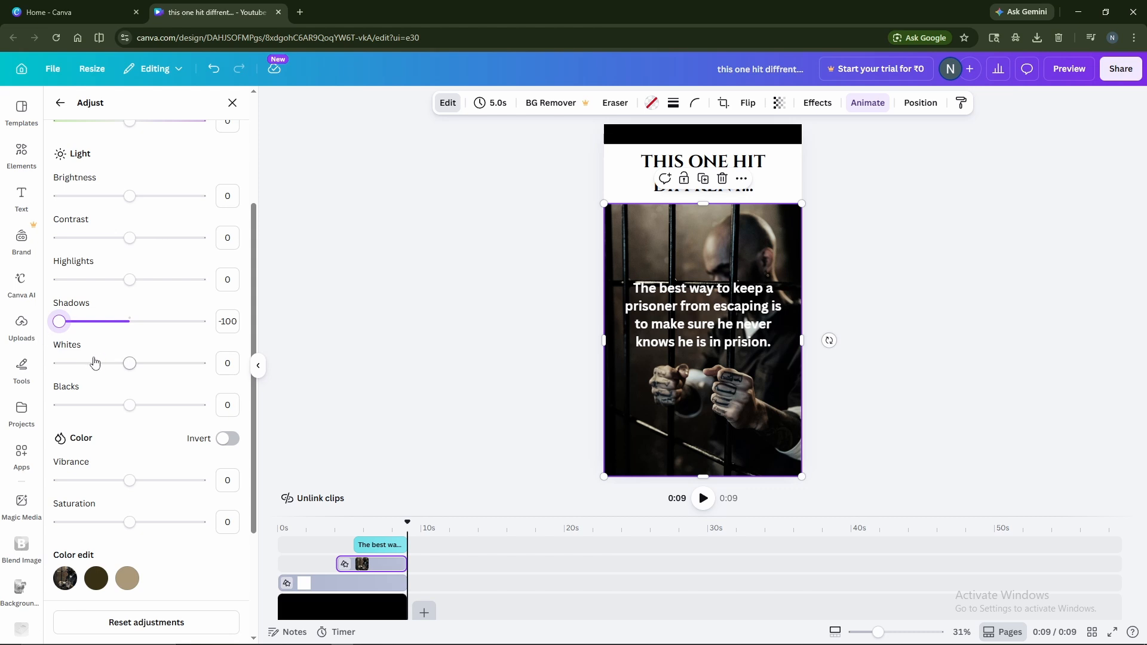
scroll(95, 363, "down", 3)
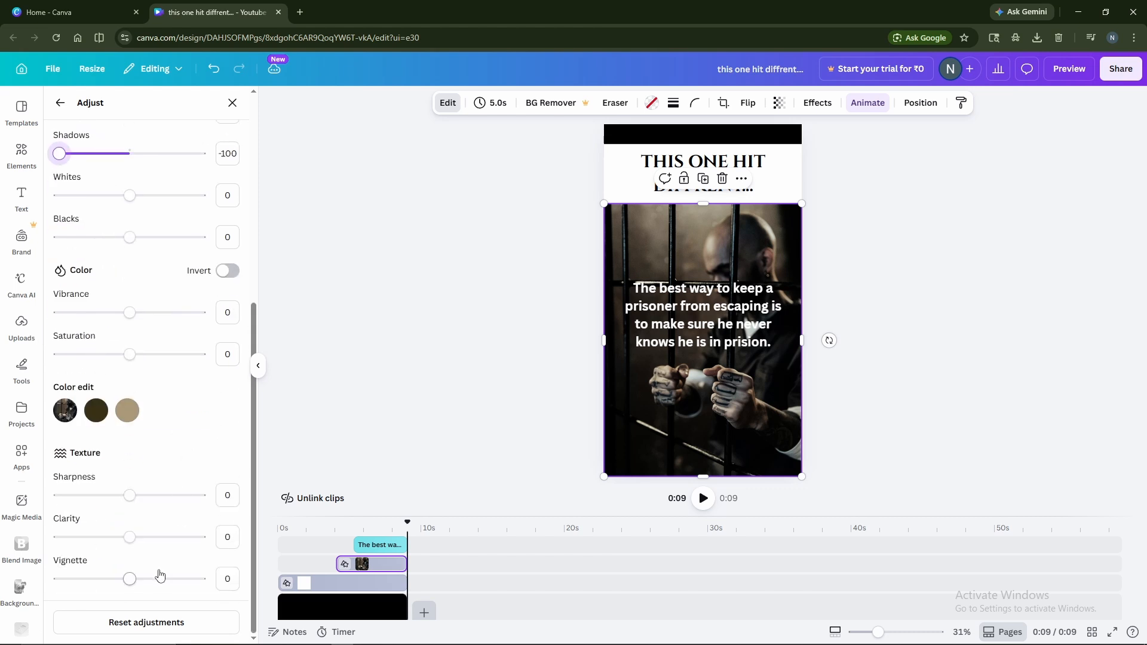
left_click_drag(129, 579, 244, 591)
left_click(406, 370)
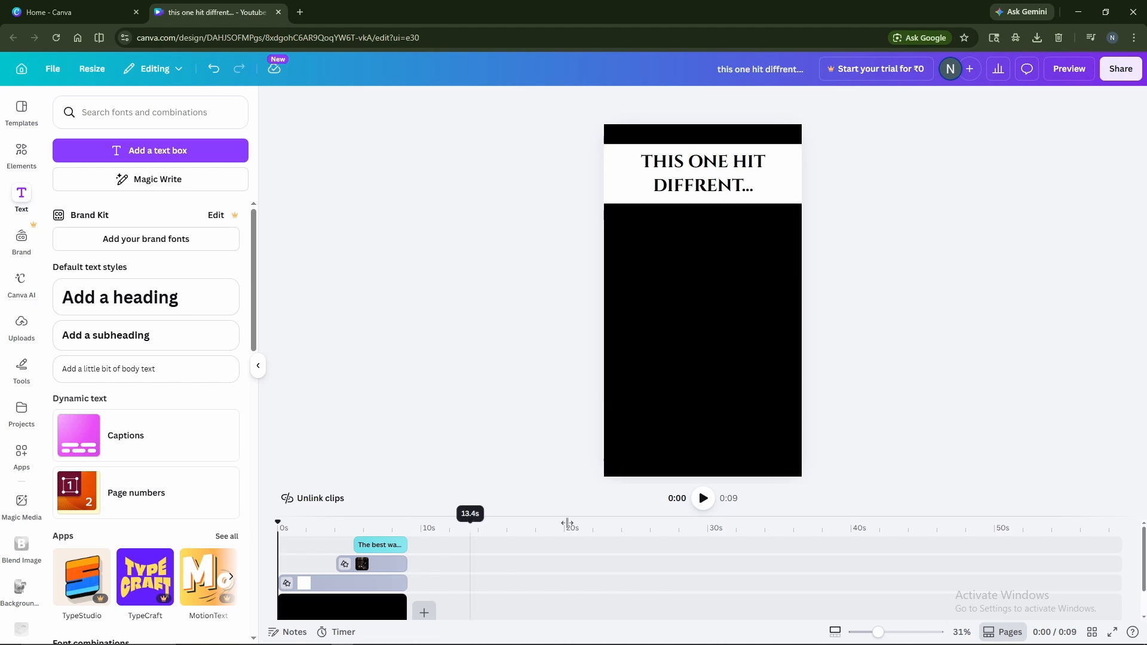
left_click(703, 499)
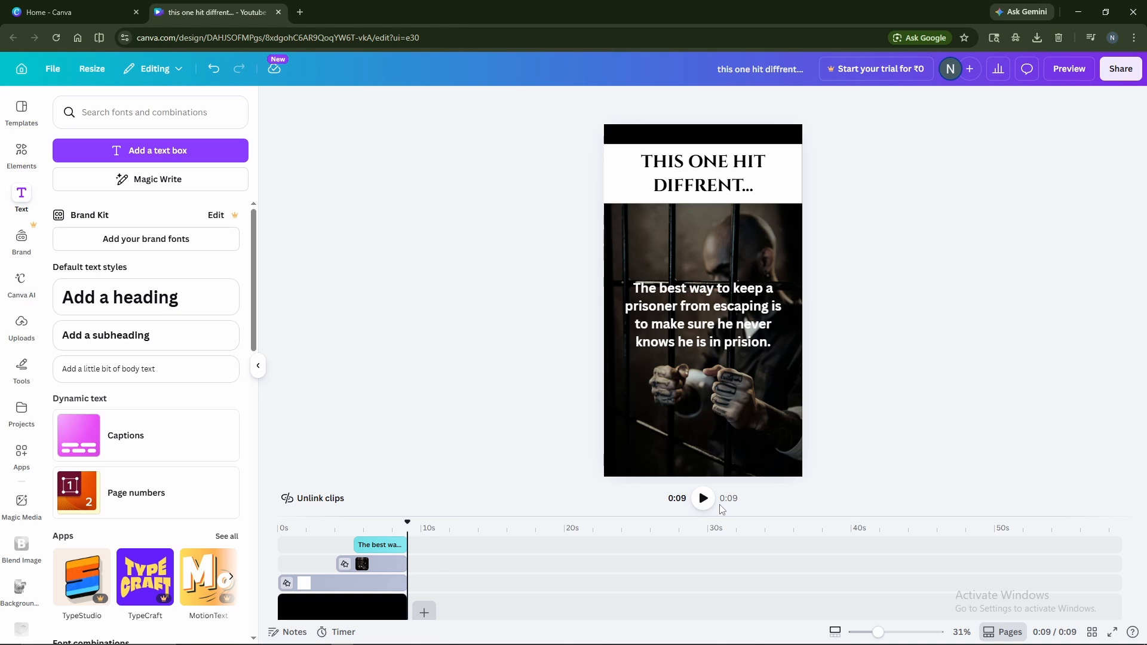
Search the music and sound library for "motivational instrumental" and browse the tracks.
scroll(439, 576, "down", 1)
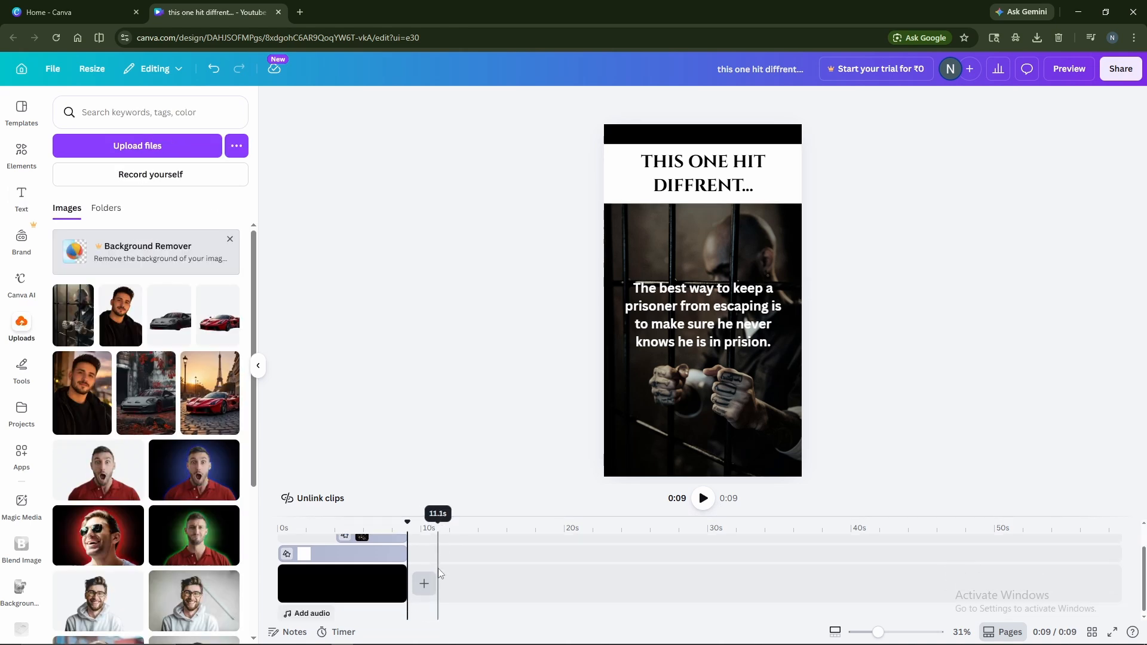
left_click(314, 611)
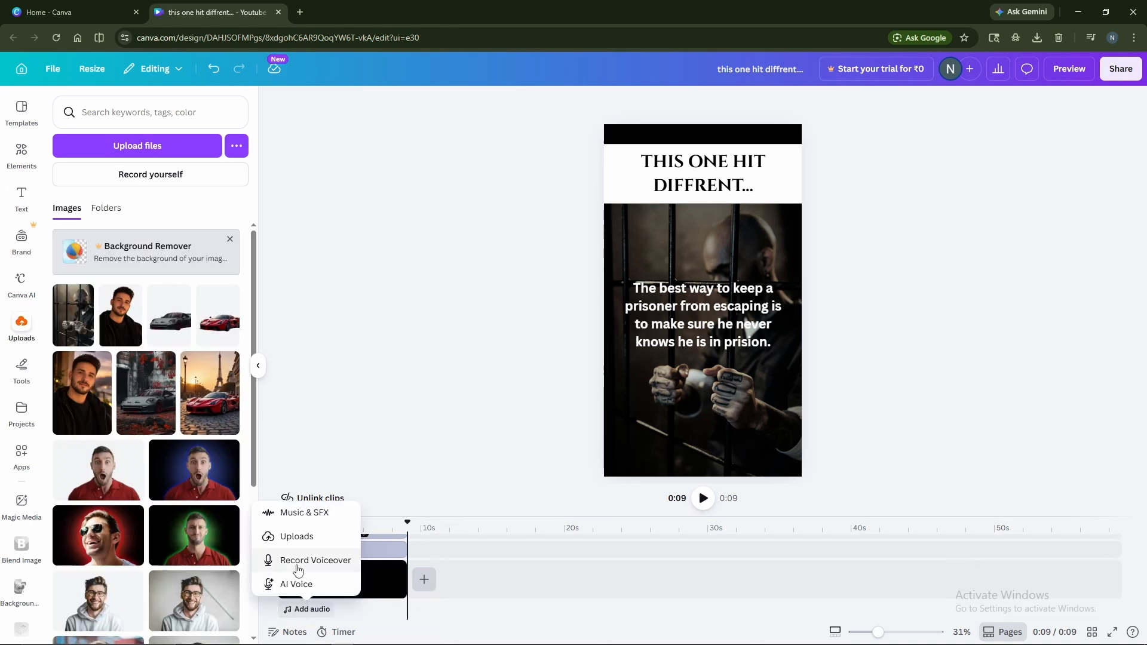
left_click(297, 515)
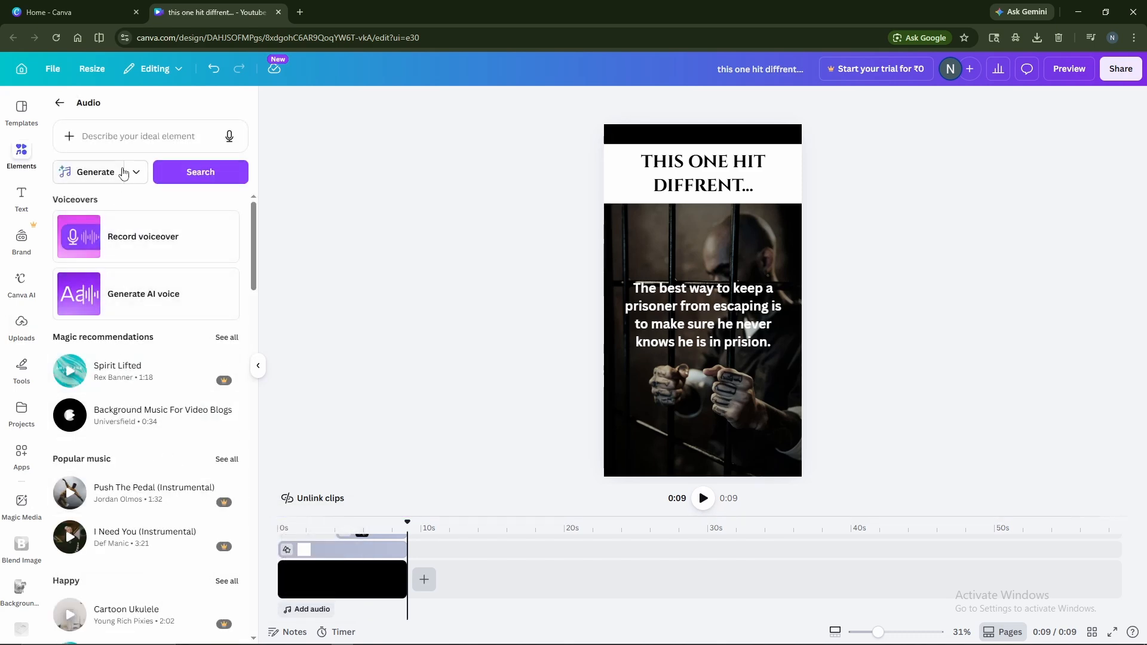
left_click(132, 139)
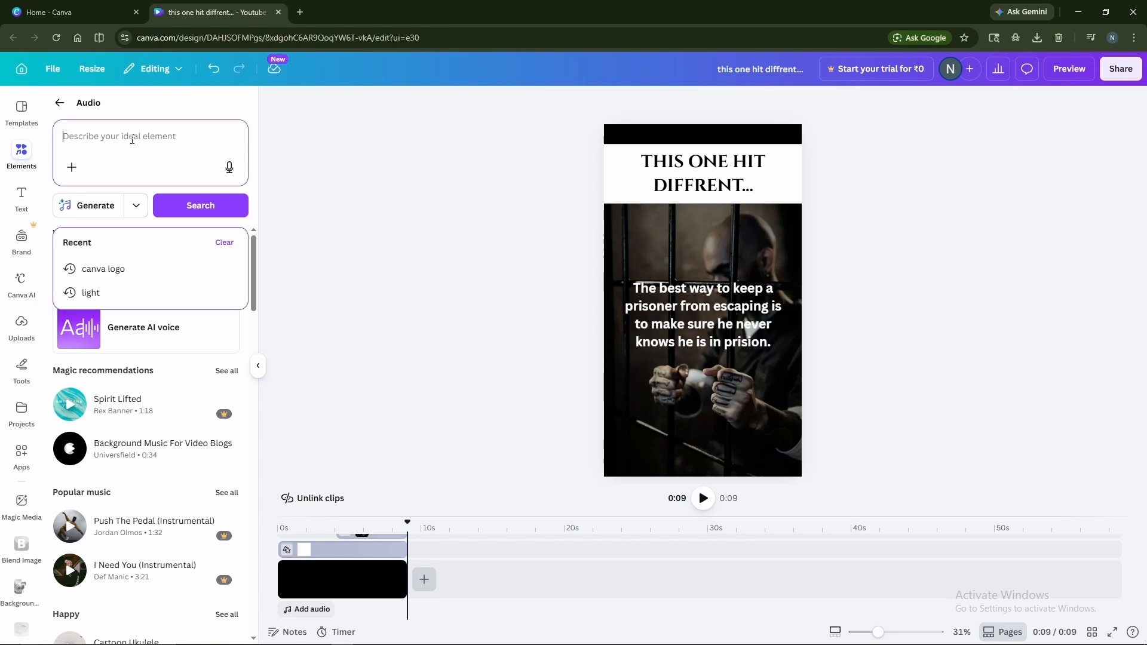
type("motivation")
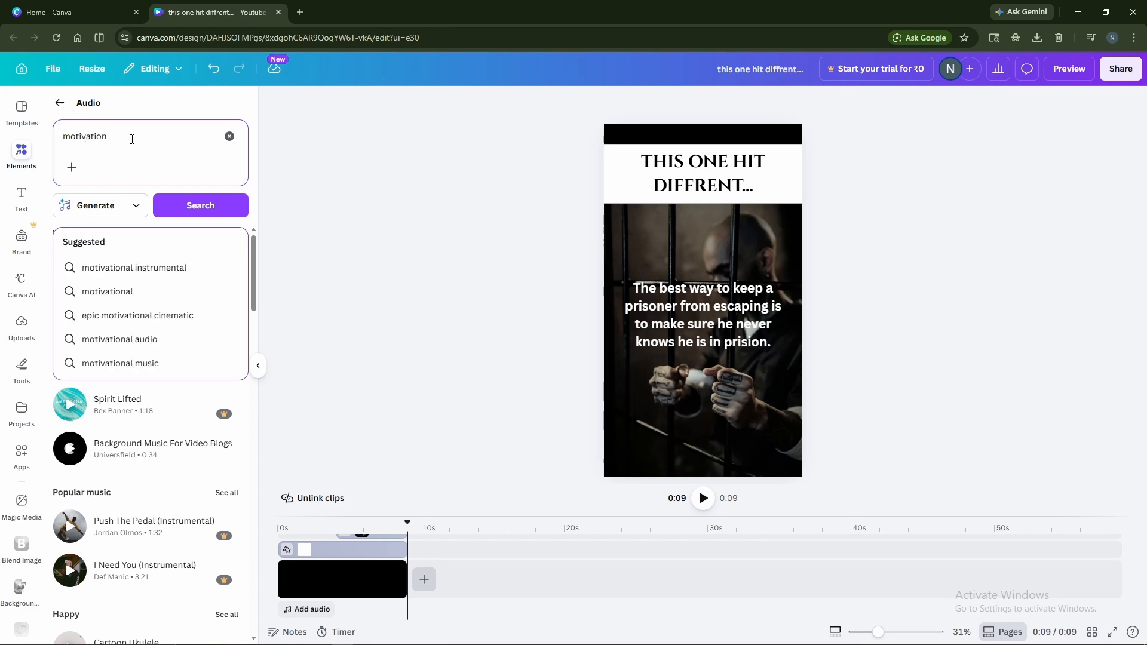
left_click(134, 267)
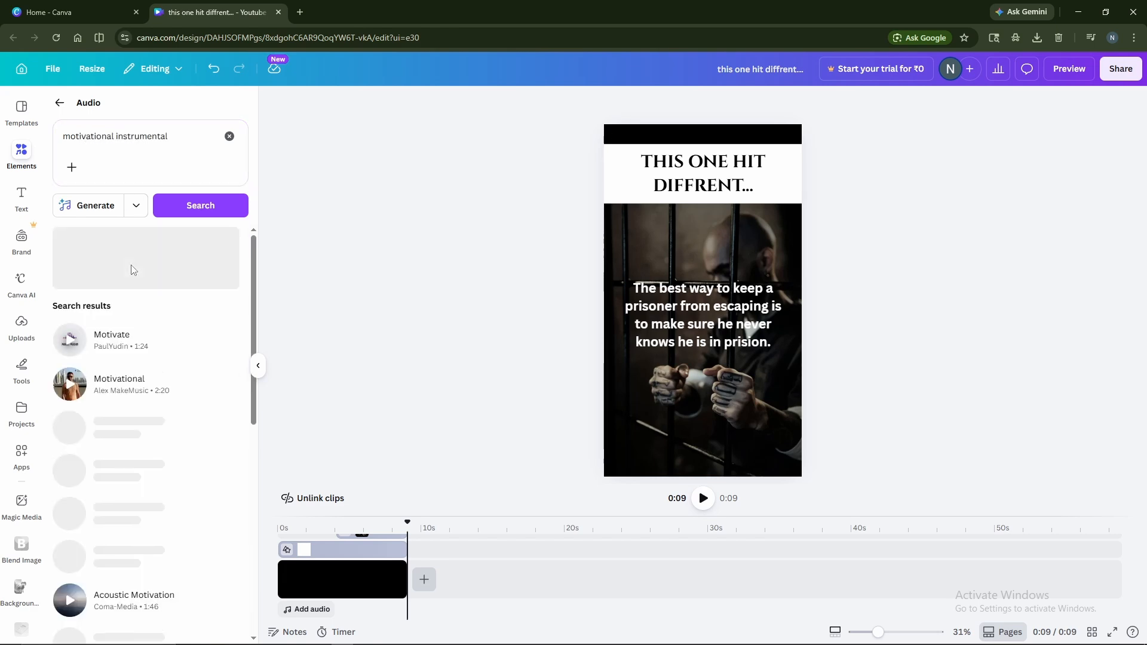
scroll(155, 326, "down", 2)
scroll(156, 326, "down", 10)
scroll(156, 325, "up", 10)
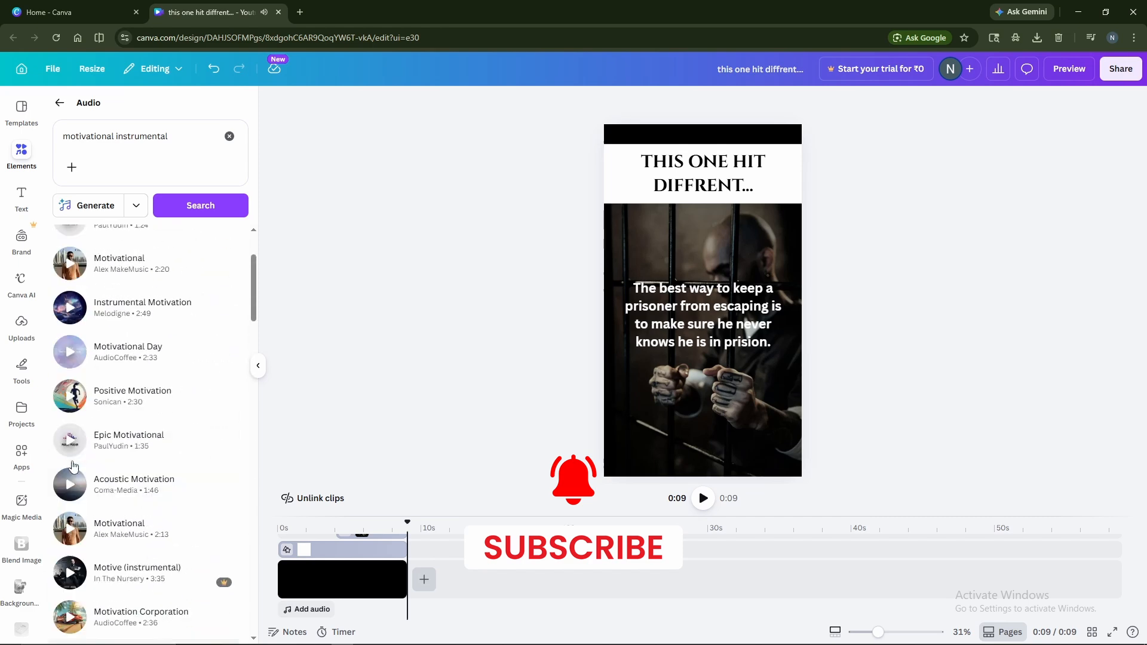
Shorten the audio search to "motivational" and browse the tracks it offers.
left_click(184, 131)
left_click(70, 341)
left_click(184, 135)
key("BackSpace")
key("BackSpace")
key("BackSpace")
key("BackSpace")
key("BackSpace")
key("BackSpace")
key("BackSpace")
key("BackSpace")
key("BackSpace")
key("BackSpace")
key("BackSpace")
key("BackSpace")
key("BackSpace")
key("Return")
scroll(128, 325, "down", 16)
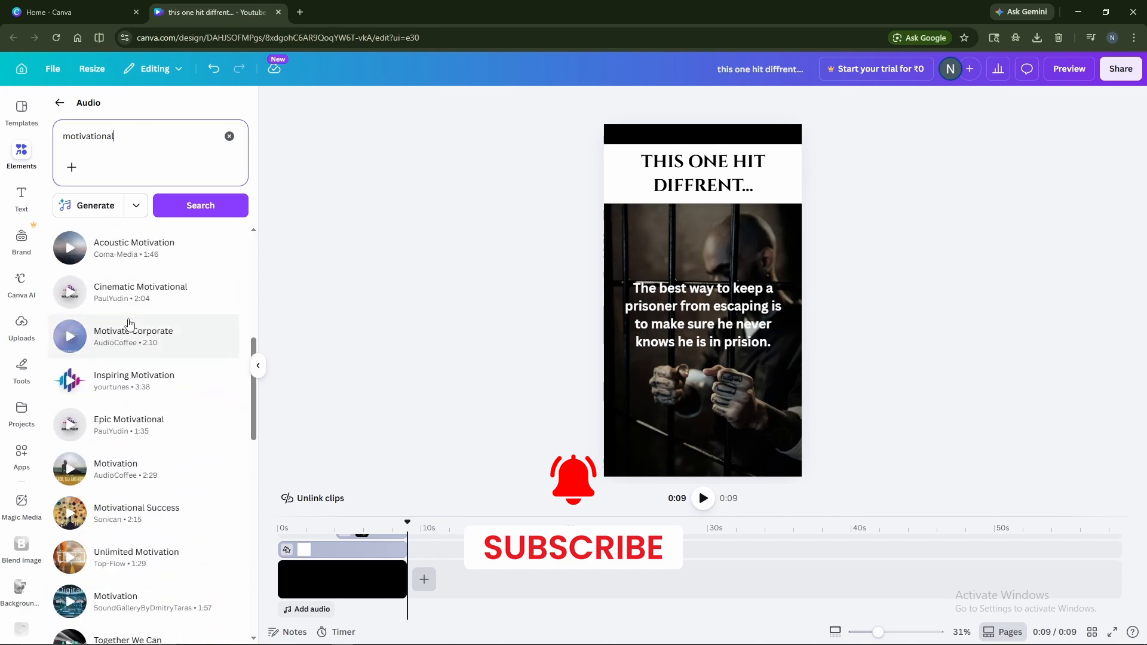
Find the 2:02 "Motivation" track by SigmaMusicArt and add it to the video's audio.
left_click(70, 342)
scroll(71, 358, "down", 20)
left_click(144, 447)
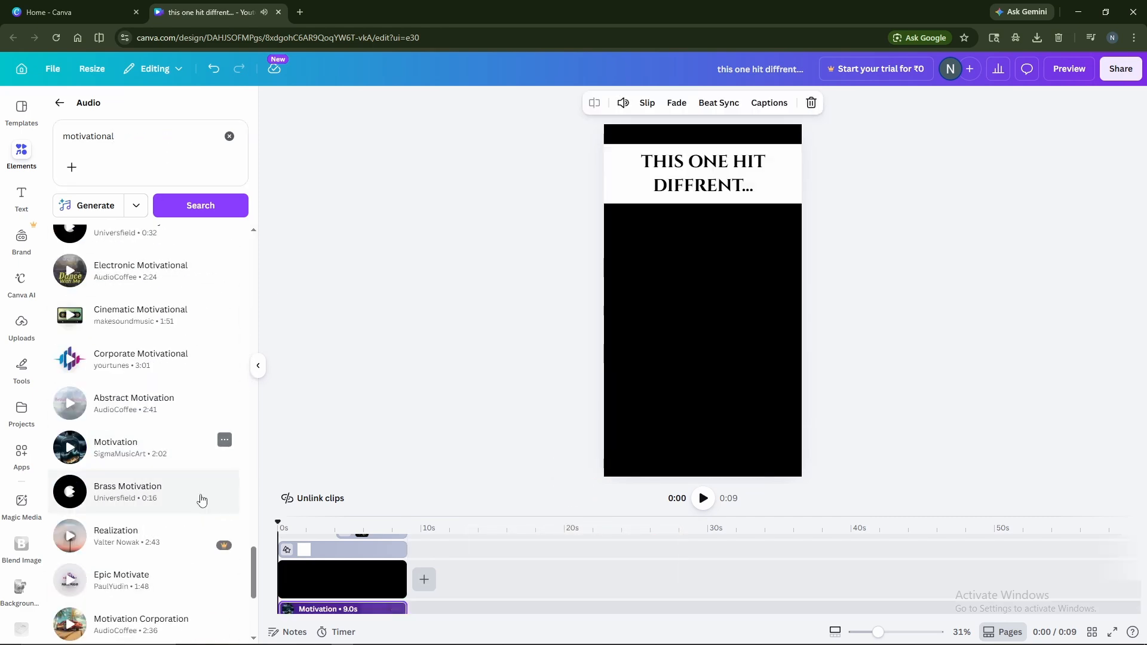
Enlarge the timeline, slip the Motivation track to a later section of the song, and play it back.
scroll(434, 569, "down", 1)
left_click_drag(440, 516, 439, 420)
left_click_drag(367, 578, 252, 583)
key("space")
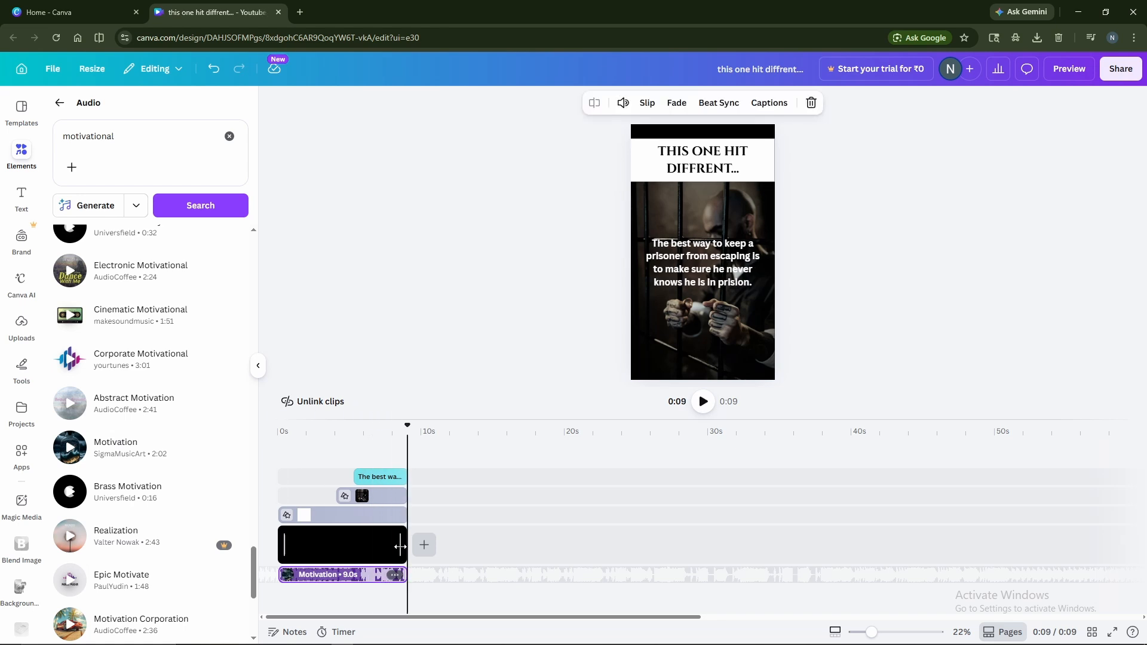
Extend the black background, heading, photo and quote clips to end together at 10 s, and play the video.
left_click(407, 548)
left_click_drag(407, 548, 415, 482)
left_click(392, 521)
left_click(393, 501)
left_click(393, 481)
left_click(261, 438)
key("space")
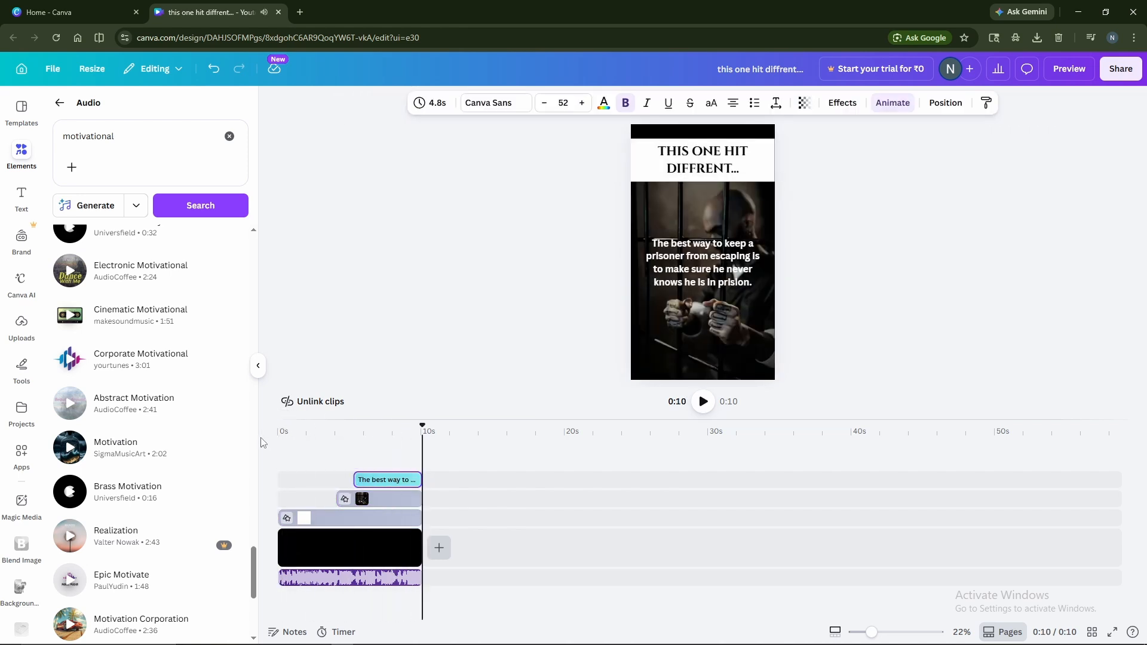
Download the finished design as an MP4 video.
left_click(470, 412)
left_click(1120, 69)
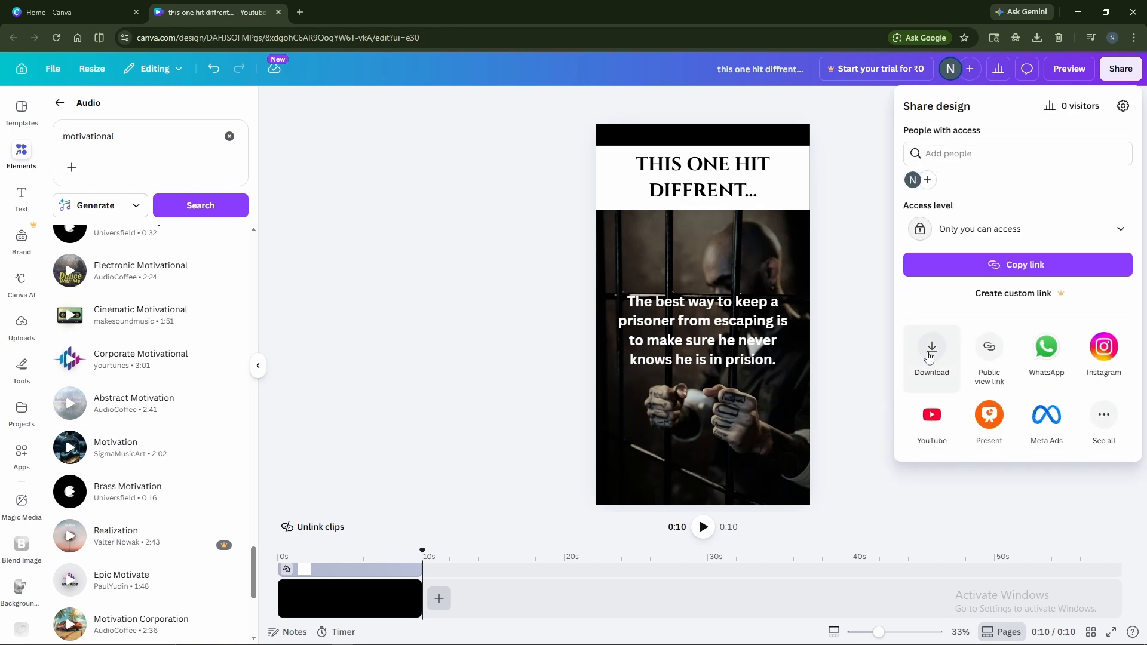
left_click(932, 417)
left_click(1017, 387)
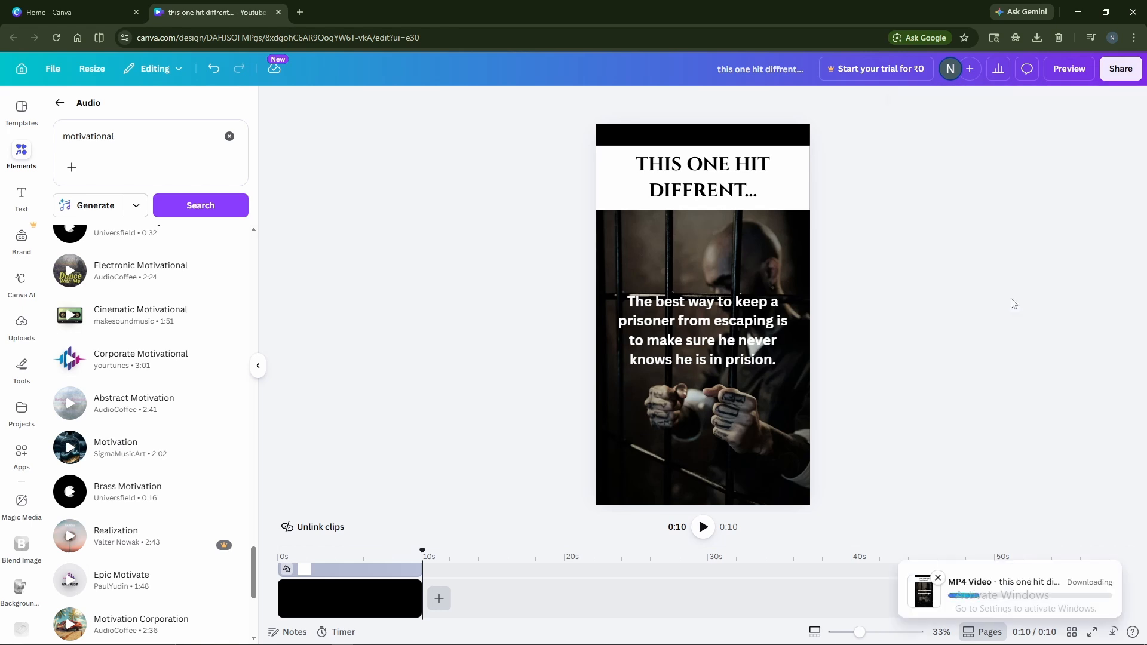